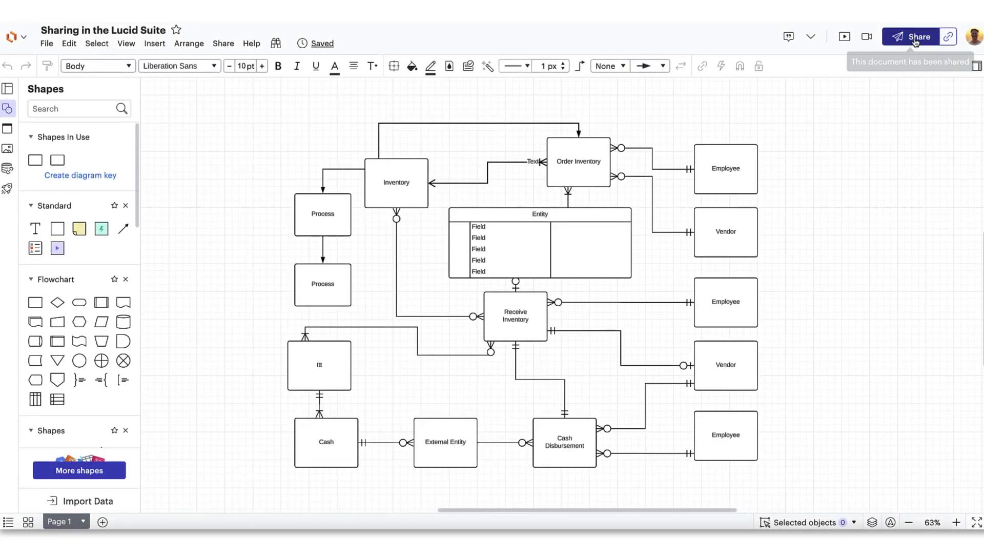
Step: Invite a colleague to the diagram with Edit and share access
{"action": "left_click", "coordinate": [916, 37]}
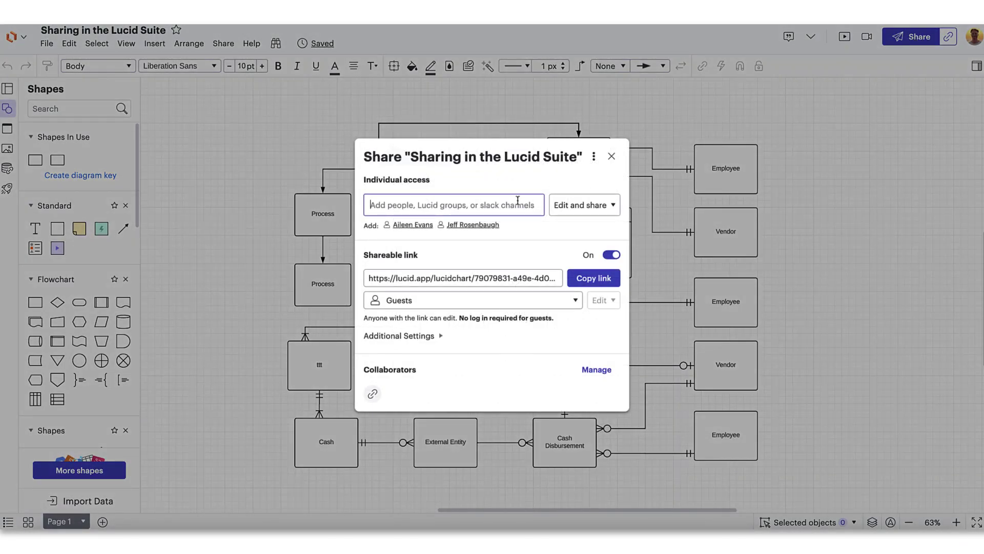
{"action": "type", "text": "Collin"}
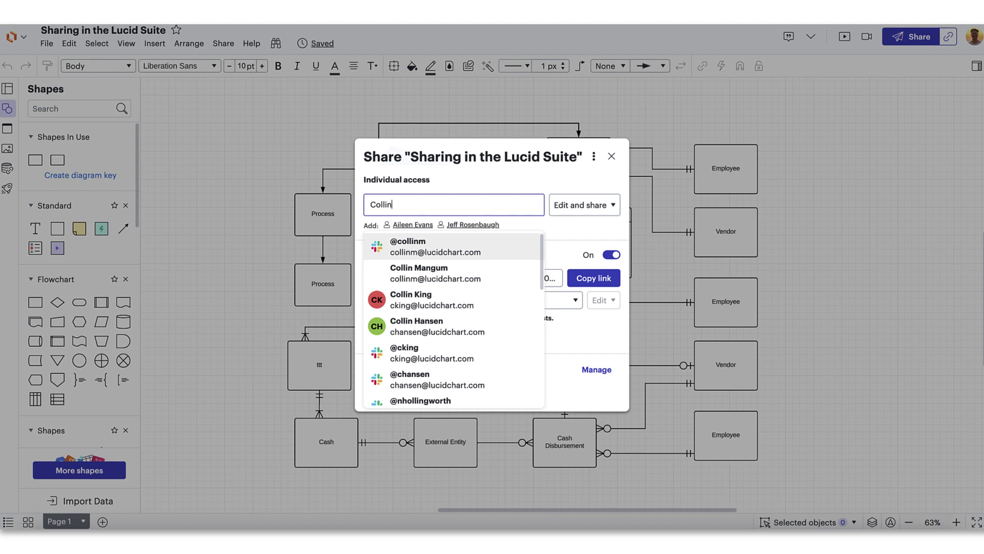
{"action": "left_click", "coordinate": [493, 299]}
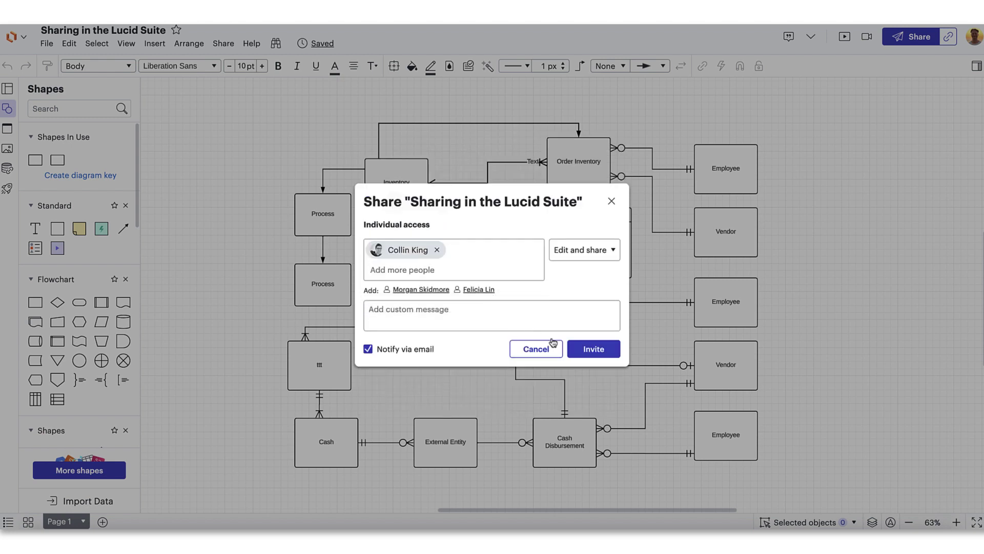
{"action": "left_click", "coordinate": [588, 350]}
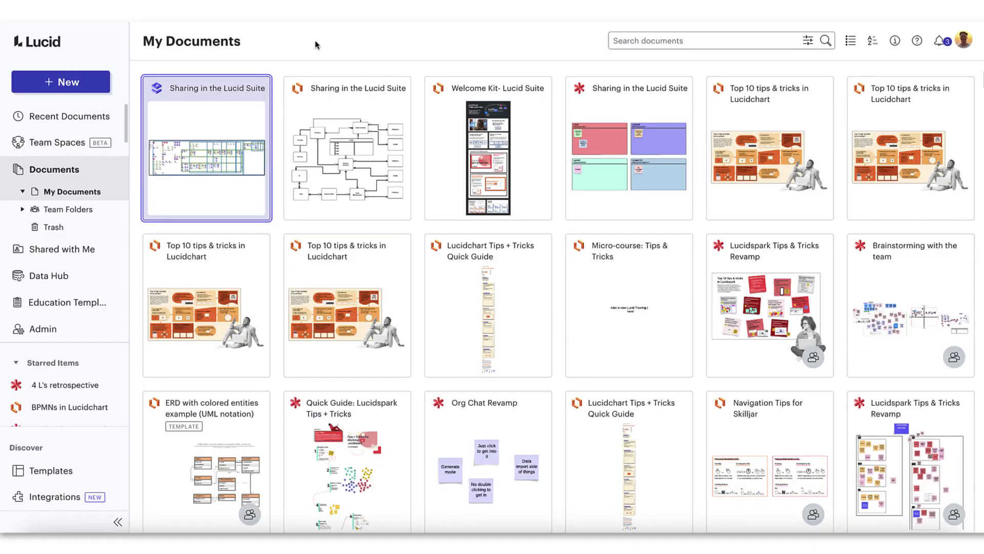
Step: Open the Lucidscale document's share dialog, then close it without changes
{"action": "mouse_move", "coordinate": [267, 134]}
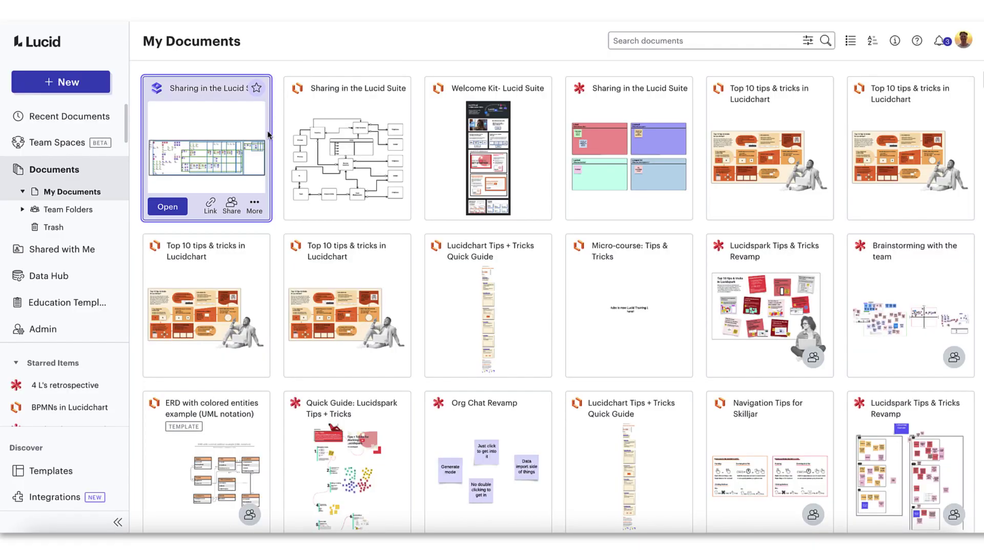
{"action": "left_click", "coordinate": [232, 206]}
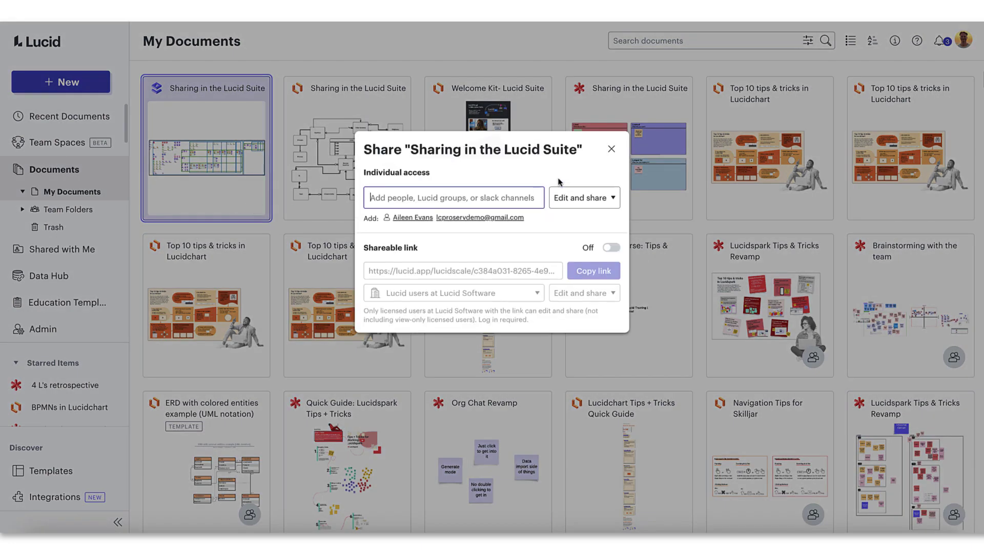
{"action": "left_click", "coordinate": [612, 148]}
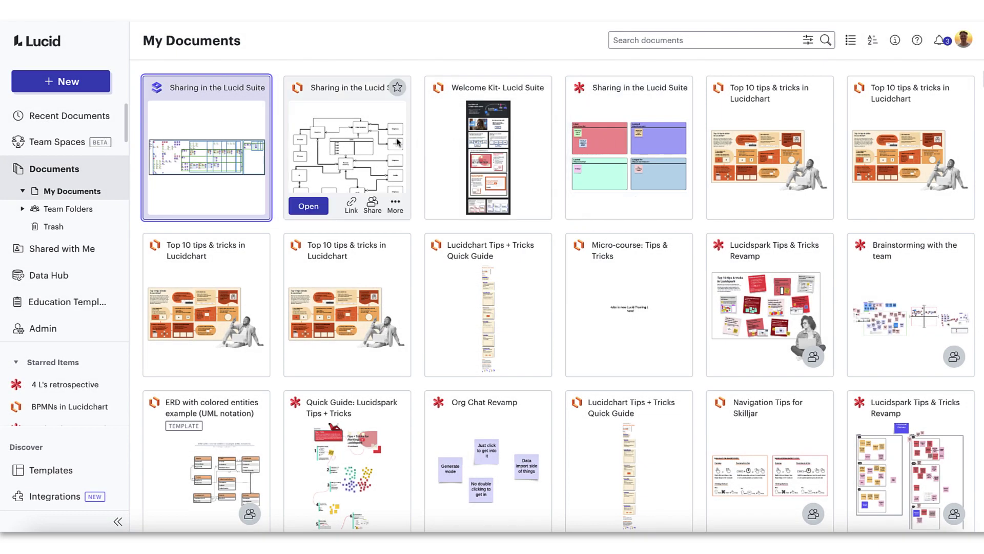
Step: Browse the New menu's document types and return to the Lucidchart diagram
{"action": "left_click", "coordinate": [76, 82]}
{"action": "mouse_move", "coordinate": [73, 106]}
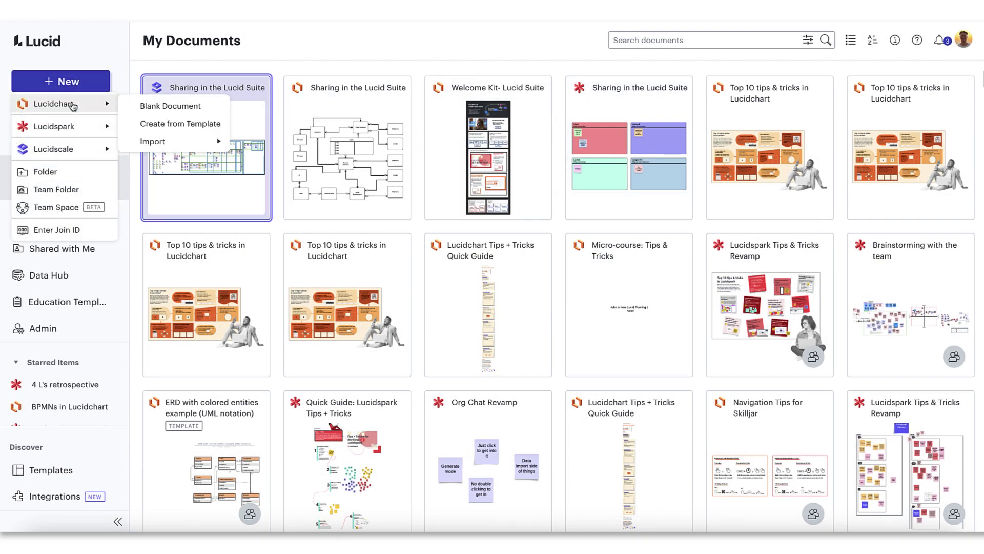
{"action": "mouse_move", "coordinate": [73, 147]}
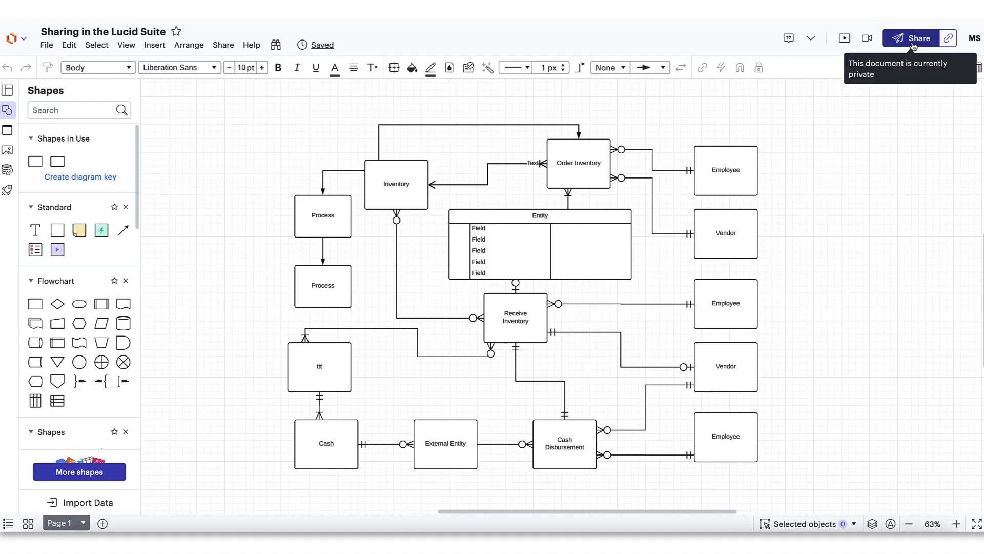
Step: In the Share dialog, add a person and the Learning Services group, then remove both
{"action": "left_click", "coordinate": [913, 45]}
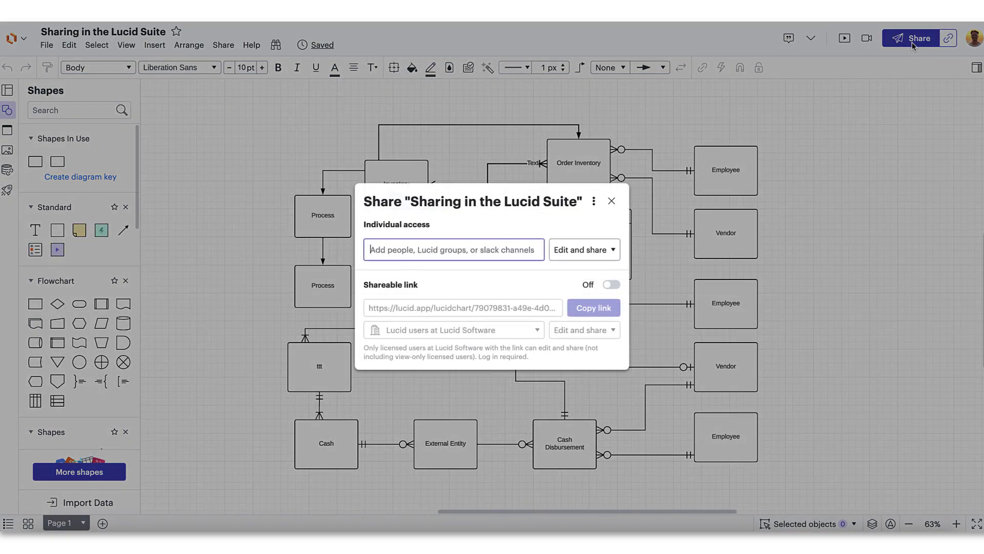
{"action": "left_click", "coordinate": [507, 219]}
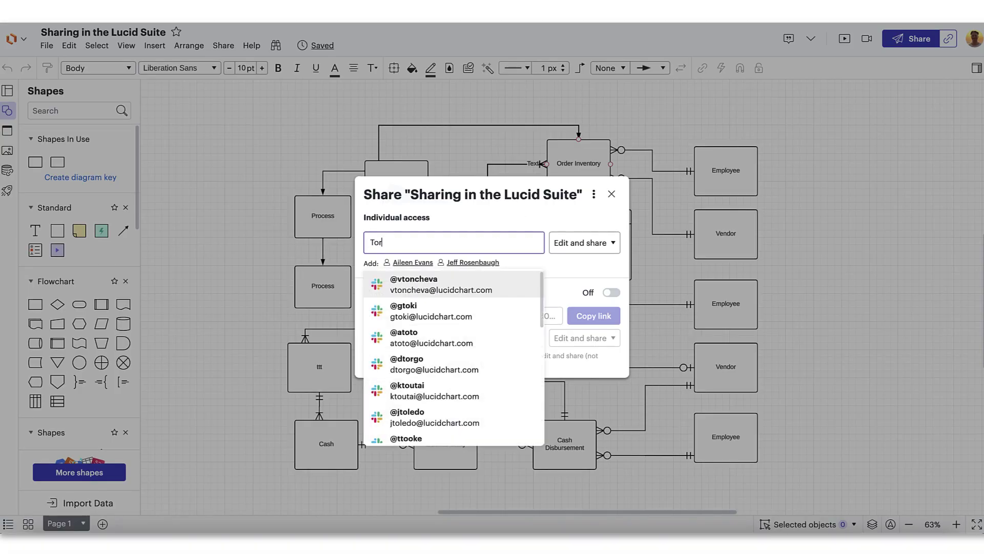
{"action": "type", "text": "rie F"}
{"action": "key", "text": "Return"}
{"action": "left_click", "coordinate": [442, 249]}
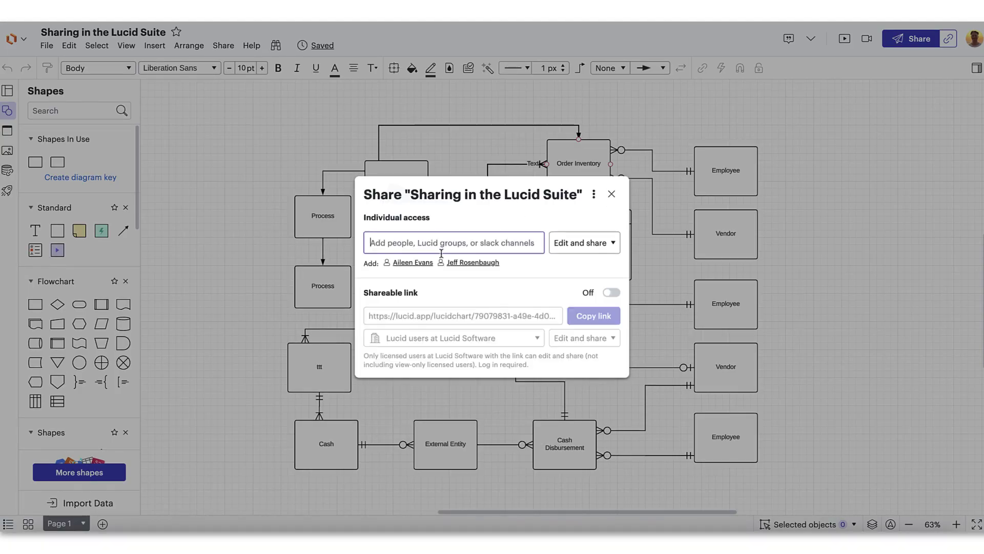
{"action": "type", "text": "l"}
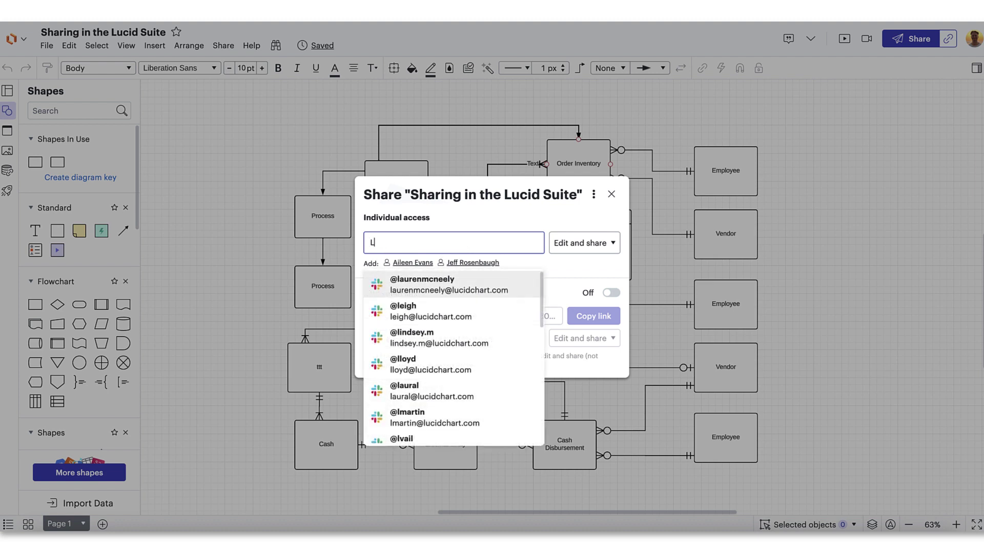
{"action": "type", "text": "earning ser"}
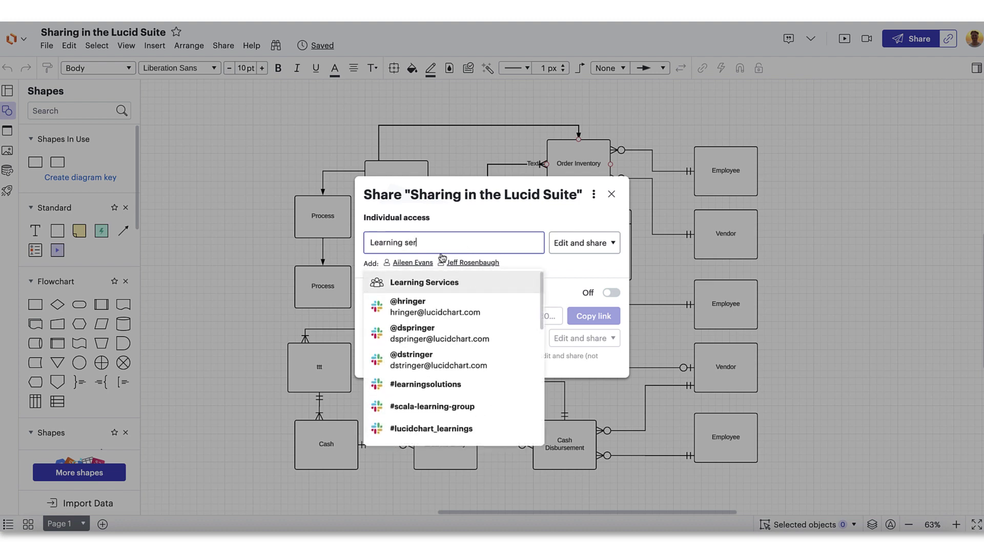
{"action": "left_click", "coordinate": [441, 282]}
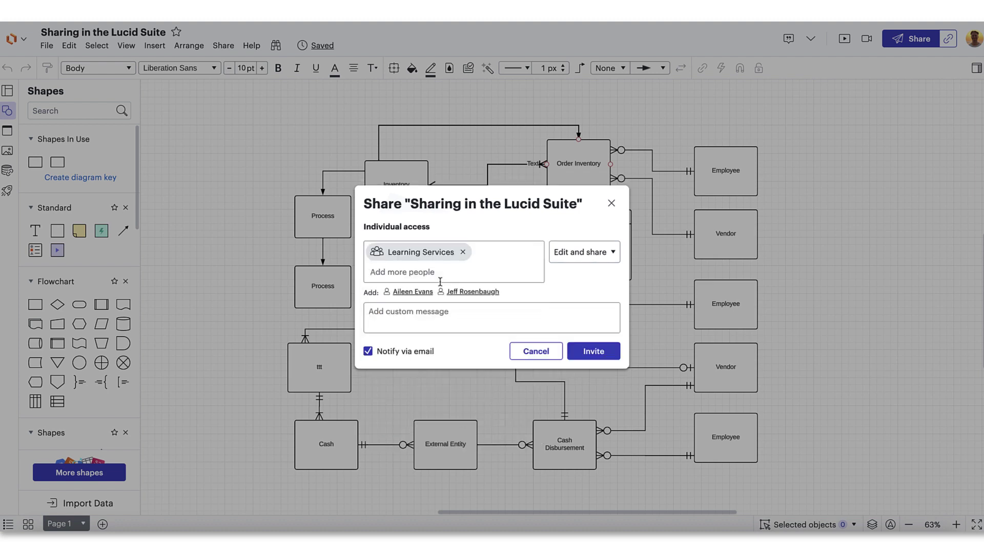
{"action": "left_click", "coordinate": [463, 252]}
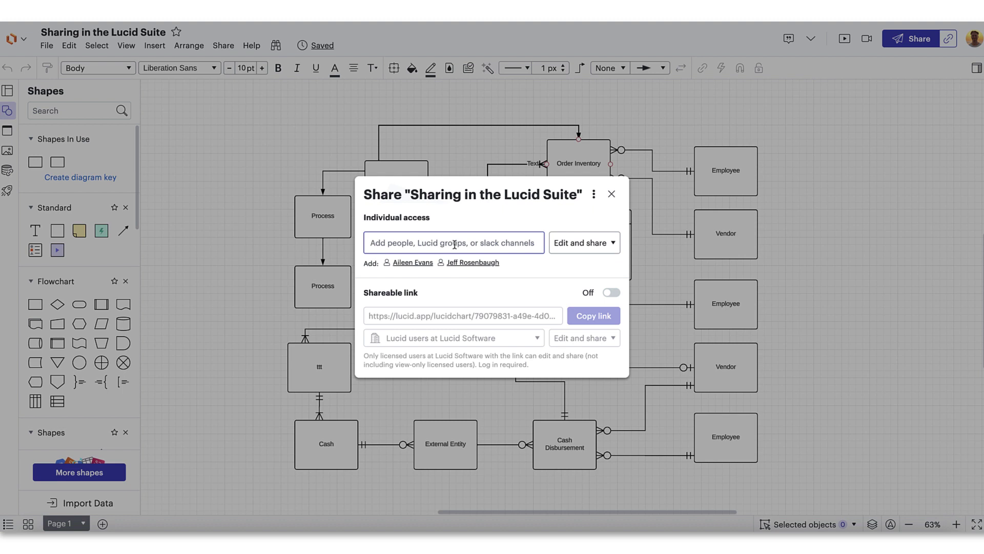
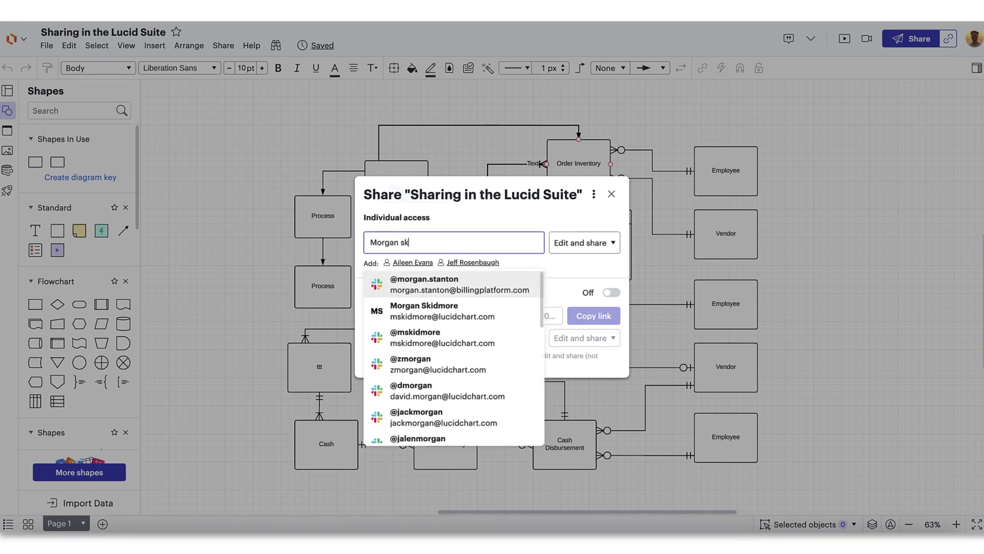
Step: Add a colleague and the #learningsolutions channel as recipients, then remove both again
{"action": "left_click", "coordinate": [467, 314]}
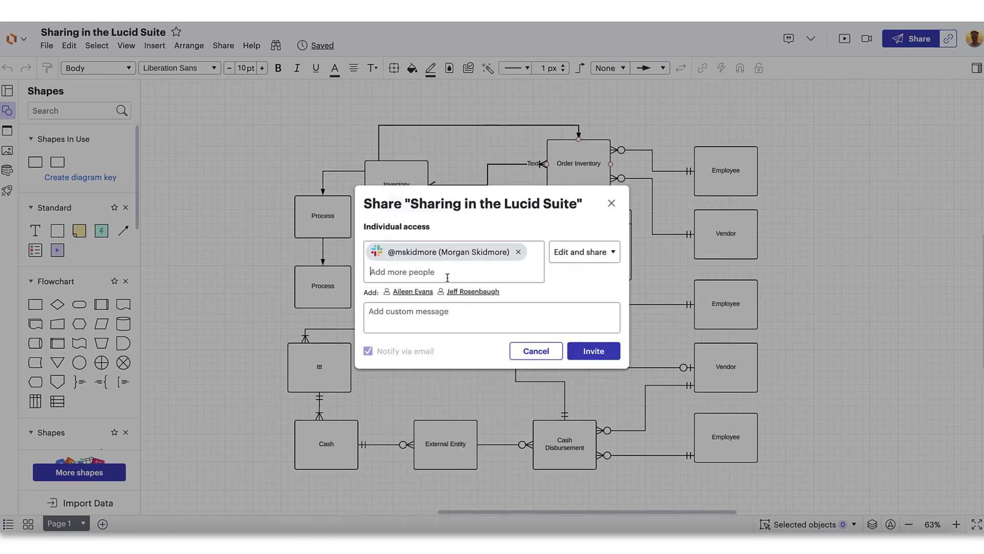
{"action": "type", "text": "learning"}
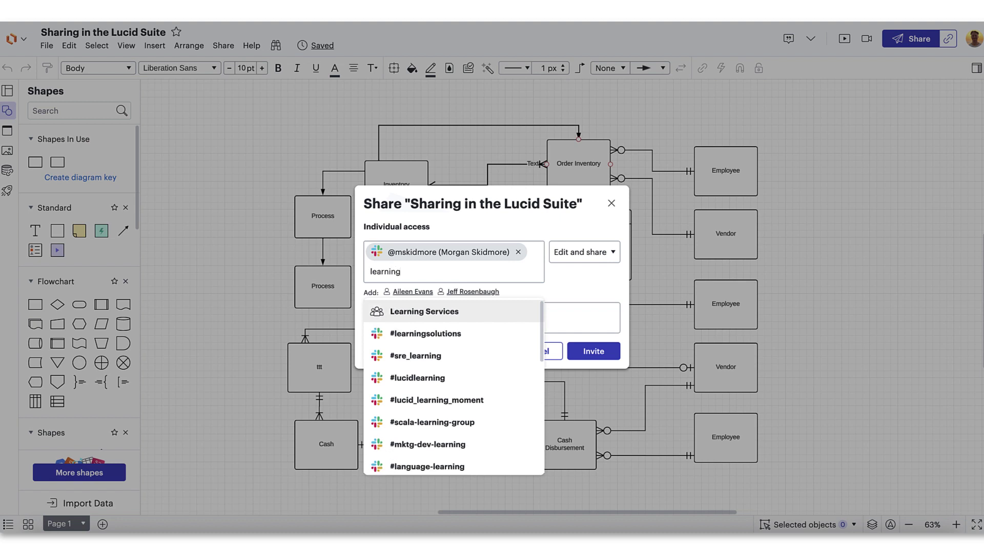
{"action": "left_click", "coordinate": [458, 330]}
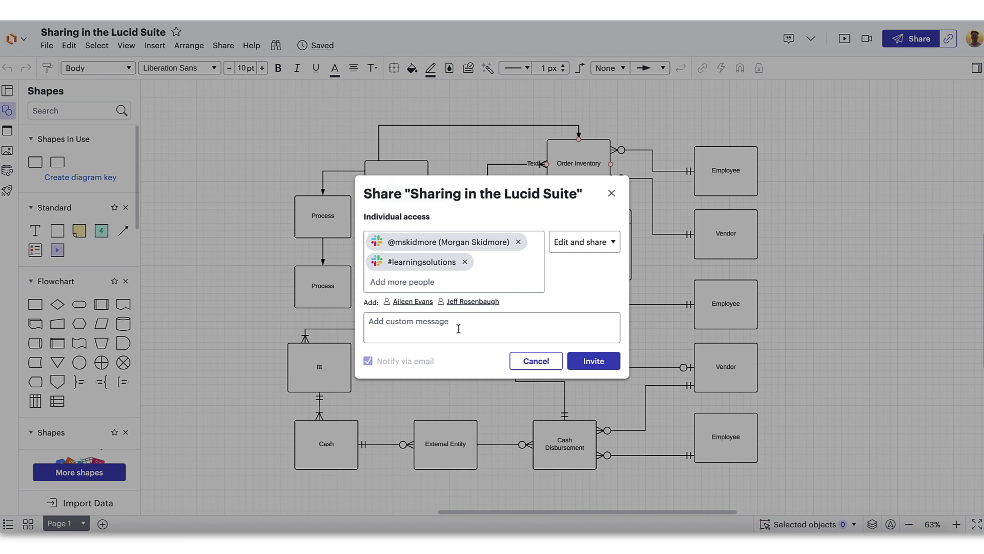
{"action": "left_click", "coordinate": [465, 261]}
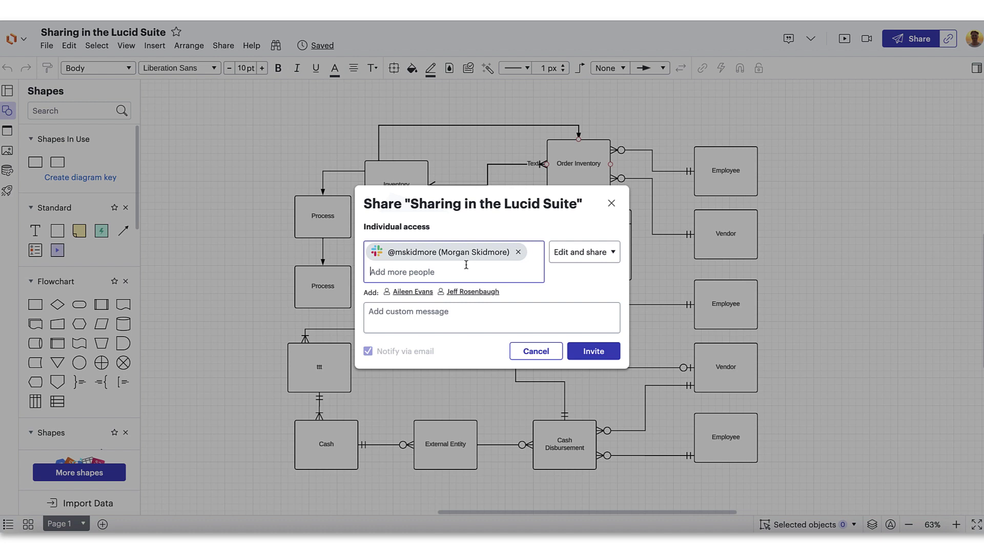
{"action": "left_click", "coordinate": [517, 243]}
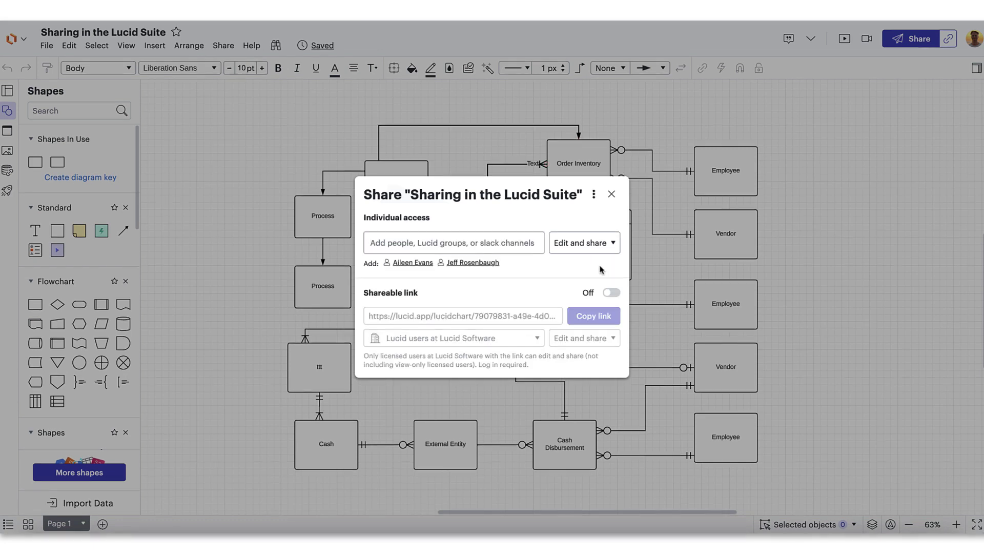
Step: Add the three invitees and write the message 'Take a look at this!'
{"action": "type", "text": "torrie"}
{"action": "key", "text": "Down"}
{"action": "key", "text": "Return"}
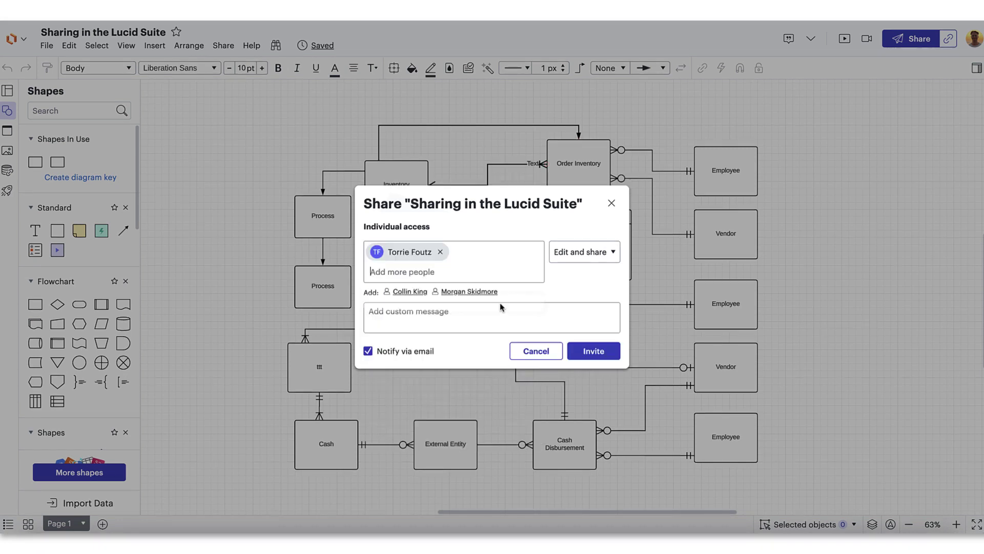
{"action": "type", "text": "collin k"}
{"action": "key", "text": "Return"}
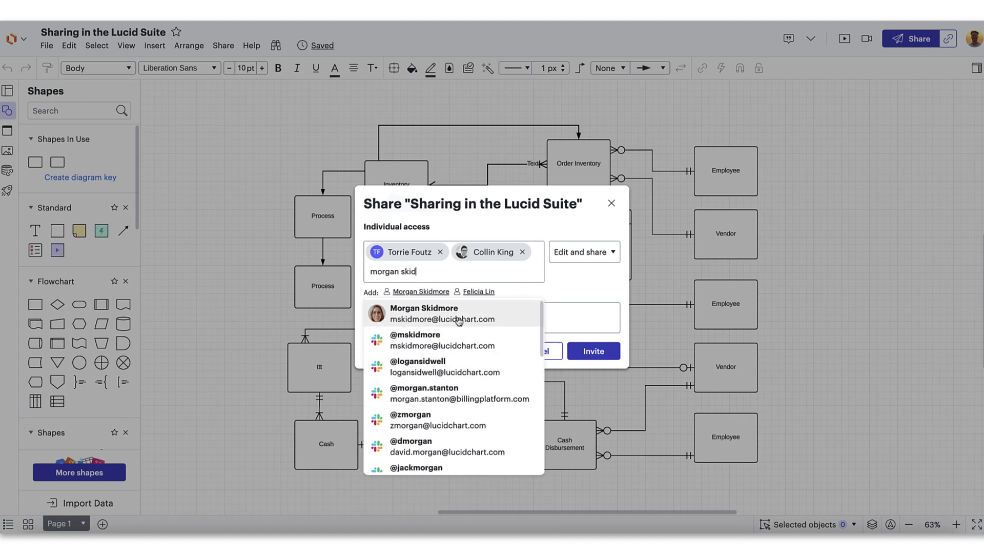
{"action": "key", "text": "Return"}
{"action": "left_click", "coordinate": [454, 324]}
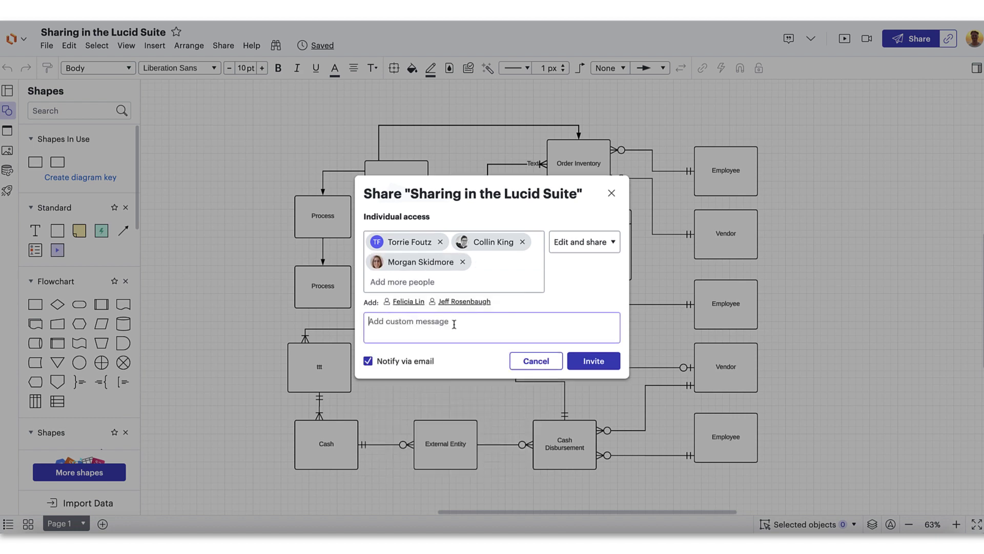
{"action": "type", "text": "Take a look at this!"}
Step: Send the diagram invites, then invite the same three to the board with Edit and share
{"action": "left_click", "coordinate": [587, 361]}
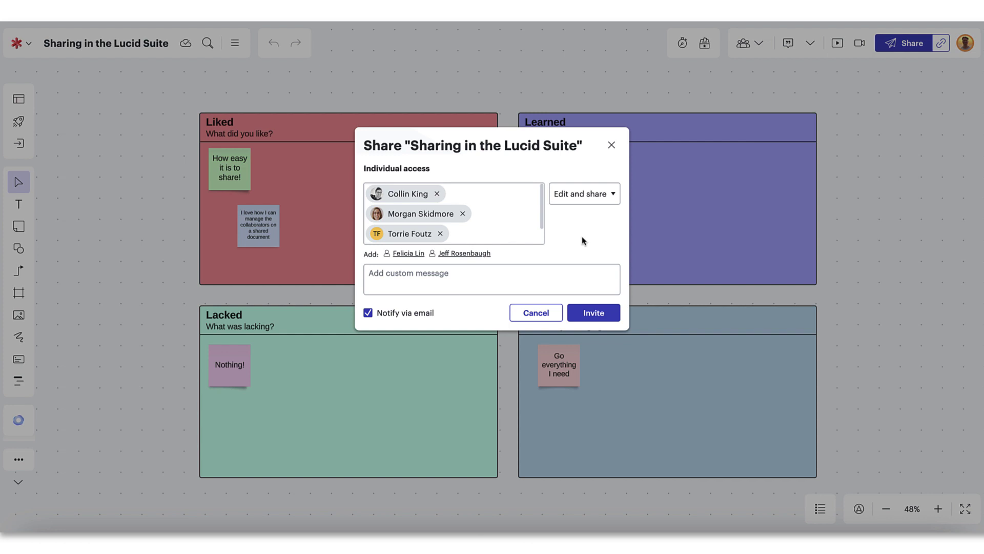
{"action": "left_click", "coordinate": [609, 198]}
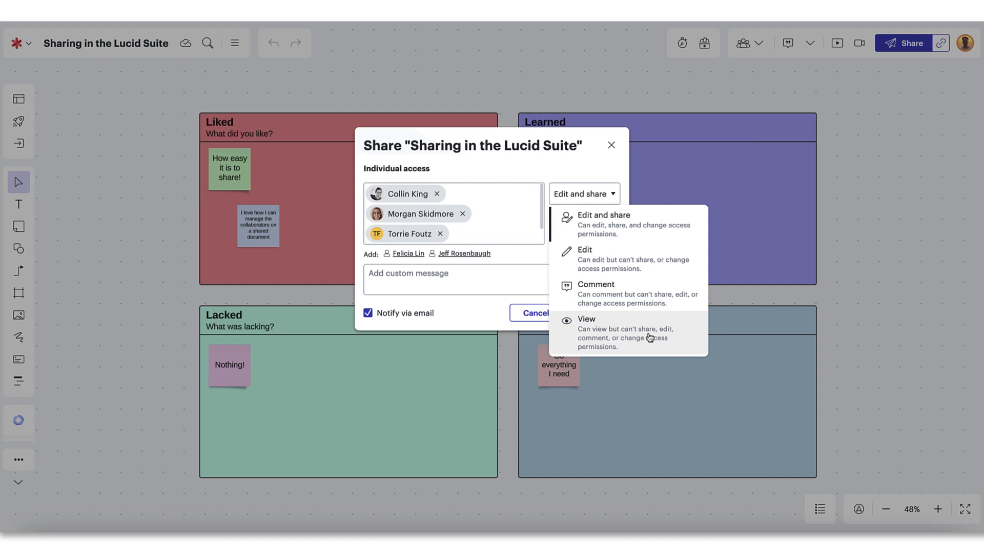
{"action": "left_click", "coordinate": [630, 239]}
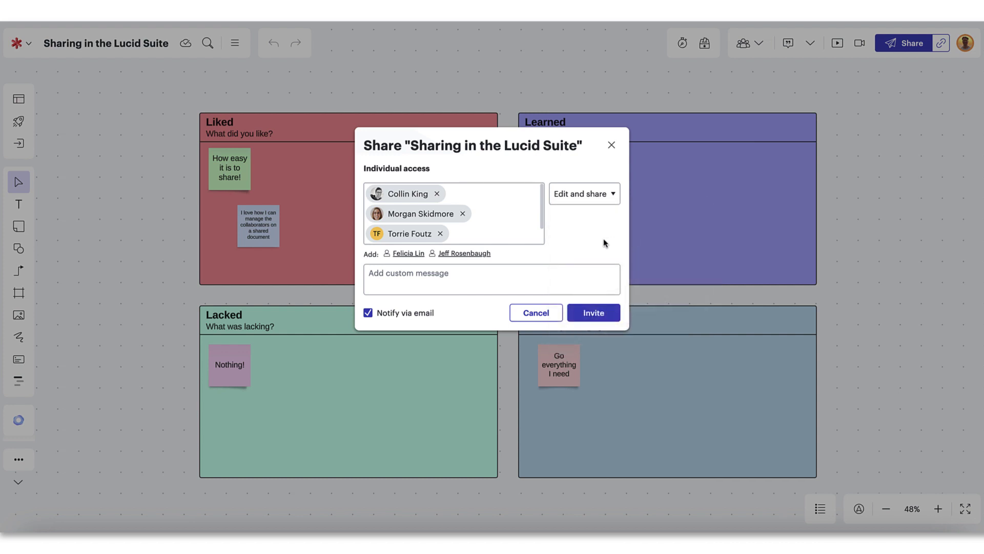
{"action": "left_click", "coordinate": [601, 314]}
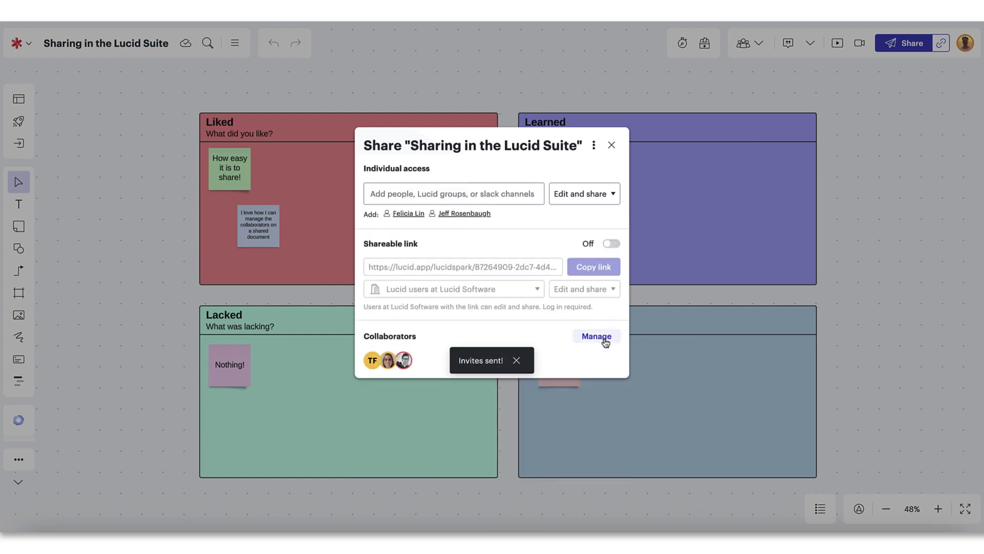
{"action": "left_click", "coordinate": [601, 337]}
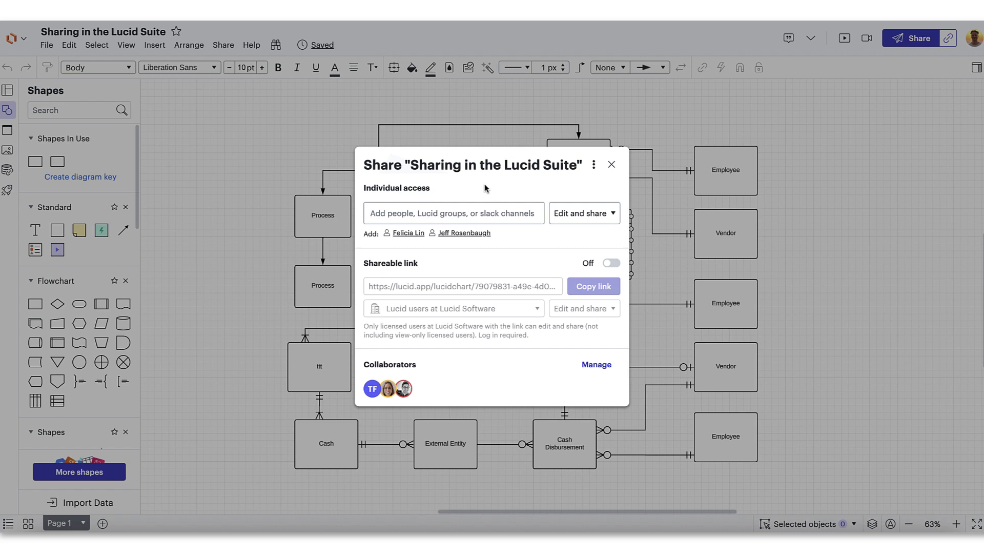
Step: Turn on an Edit-and-share shareable link restricted to Lucid users at Lucid Software
{"action": "left_click", "coordinate": [611, 264]}
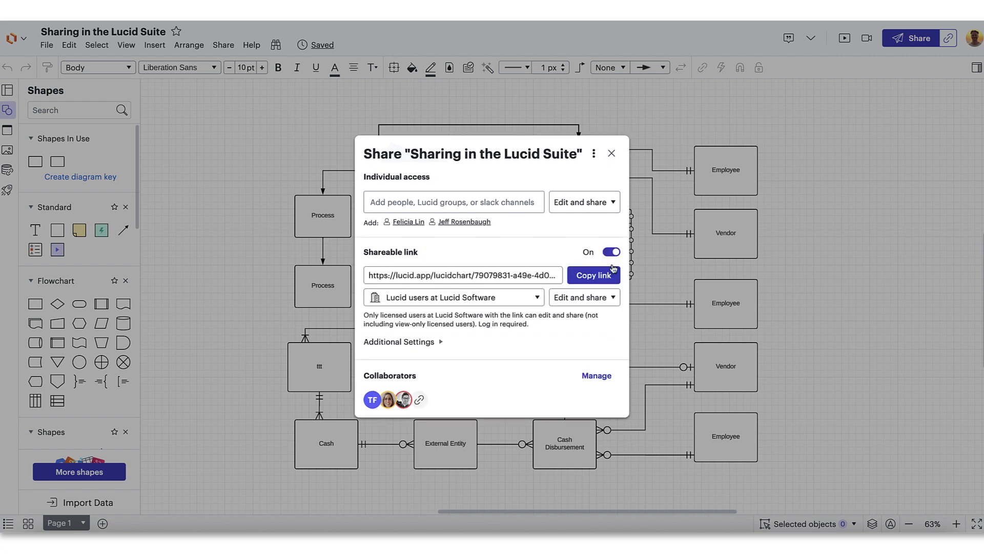
{"action": "left_click", "coordinate": [610, 300]}
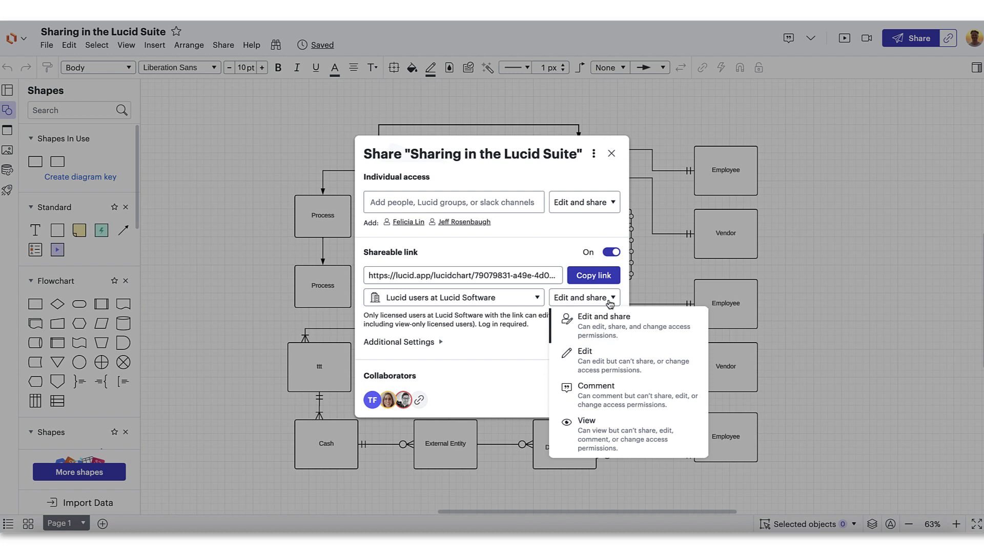
{"action": "left_click", "coordinate": [610, 303]}
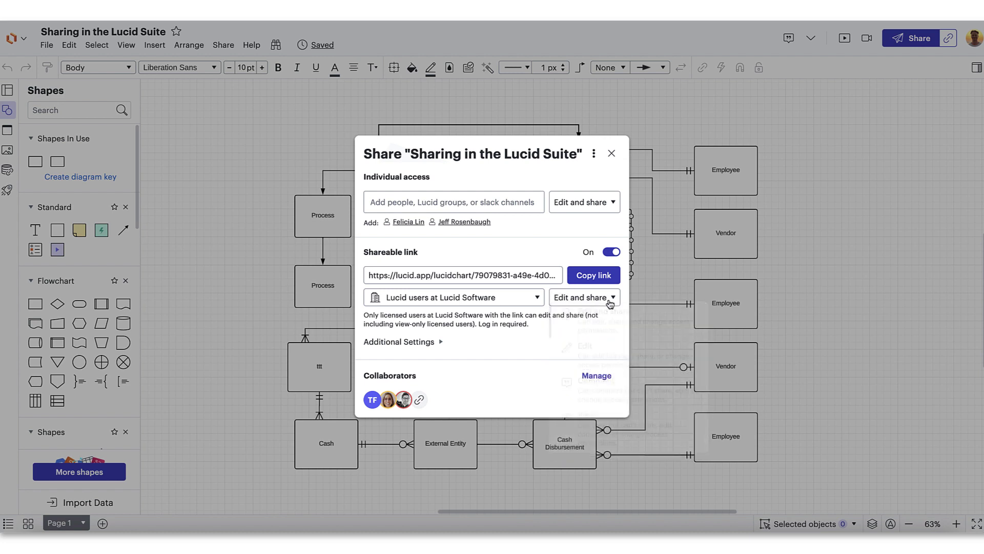
{"action": "left_click", "coordinate": [538, 300]}
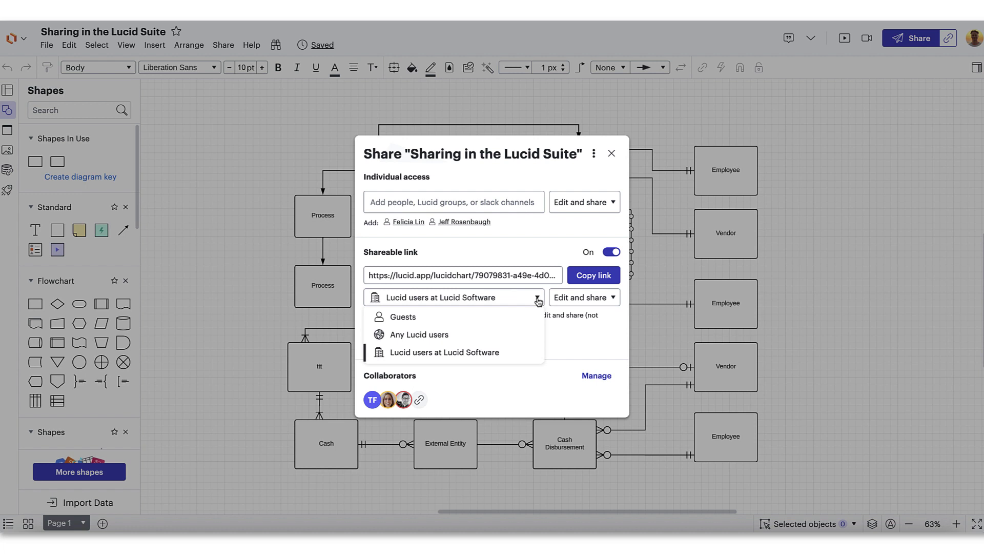
{"action": "left_click", "coordinate": [467, 317]}
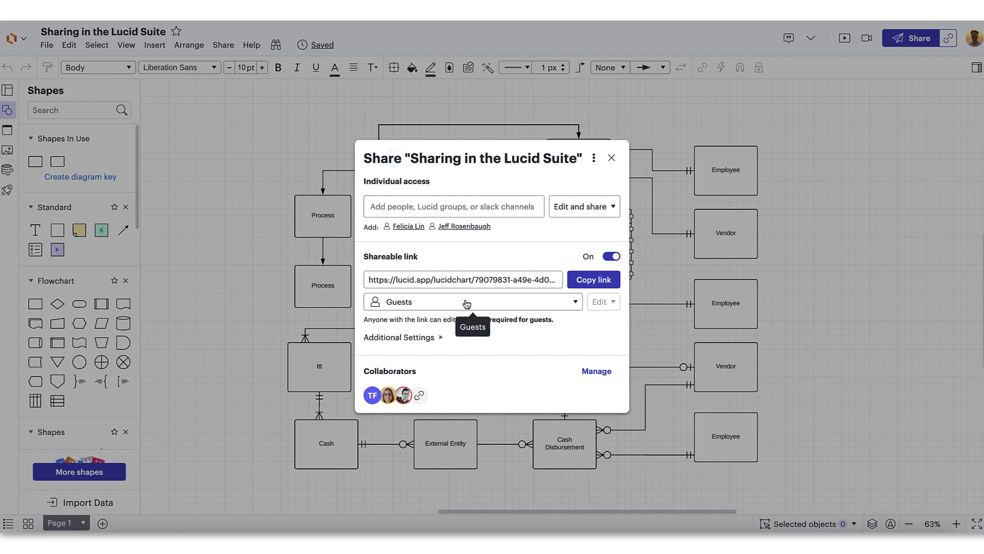
{"action": "left_click", "coordinate": [466, 303]}
{"action": "left_click", "coordinate": [466, 338]}
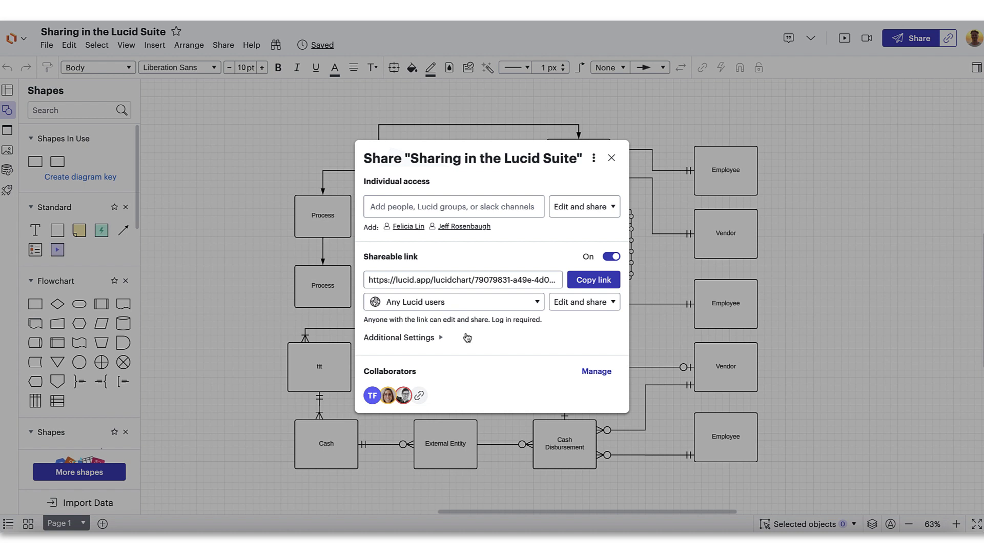
{"action": "left_click", "coordinate": [467, 306]}
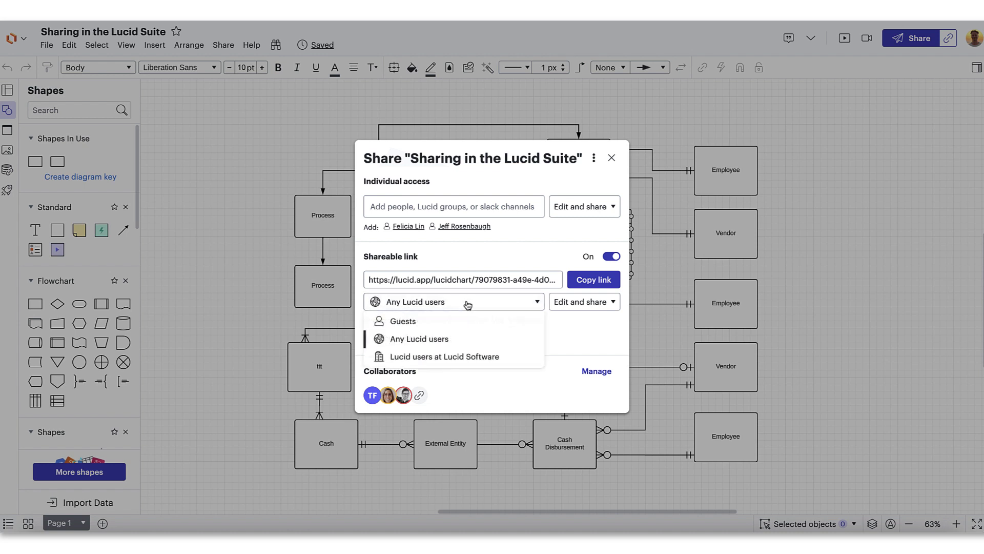
{"action": "left_click", "coordinate": [461, 356]}
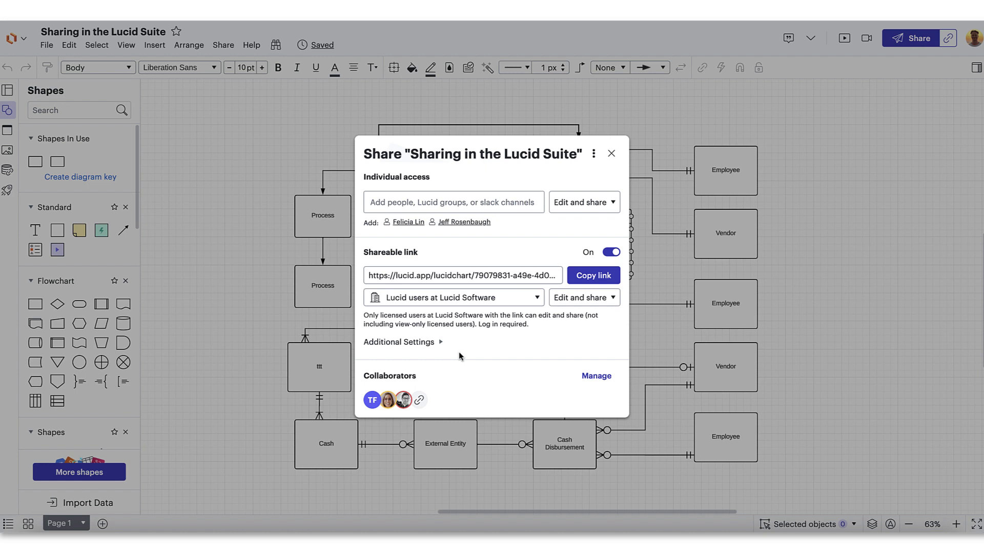
Step: Add a passcode and an expiration date to the link, keeping Link to current view checked
{"action": "left_click", "coordinate": [437, 343]}
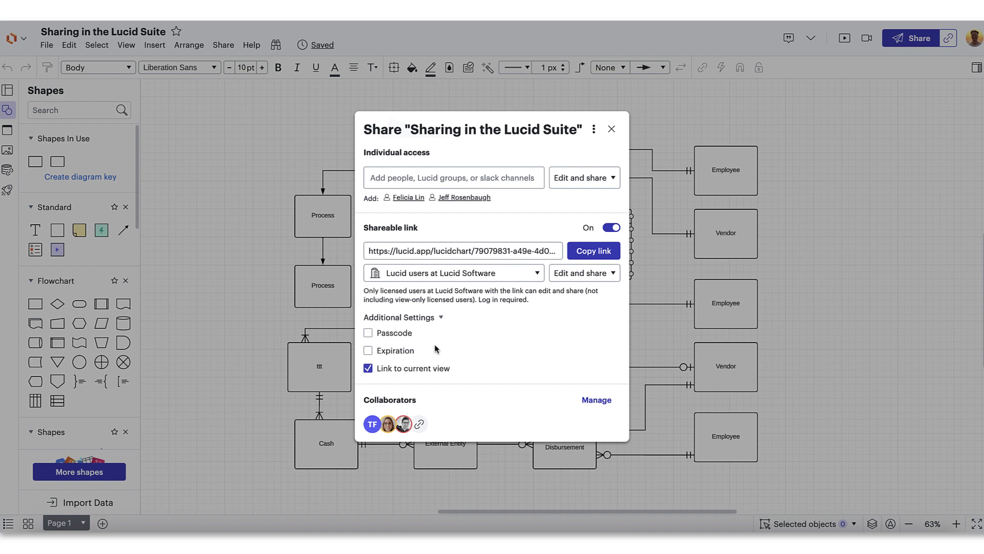
{"action": "left_click", "coordinate": [369, 334]}
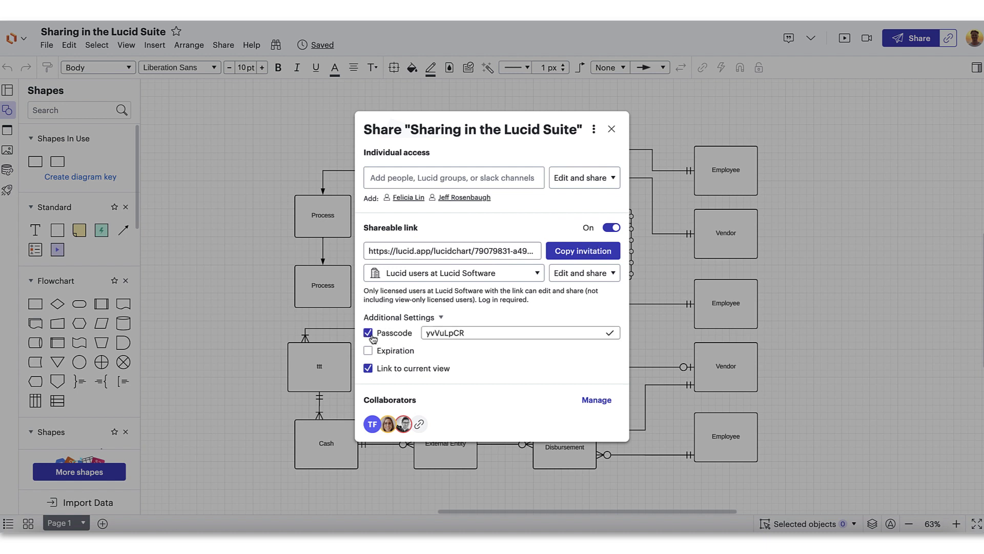
{"action": "left_click", "coordinate": [369, 352]}
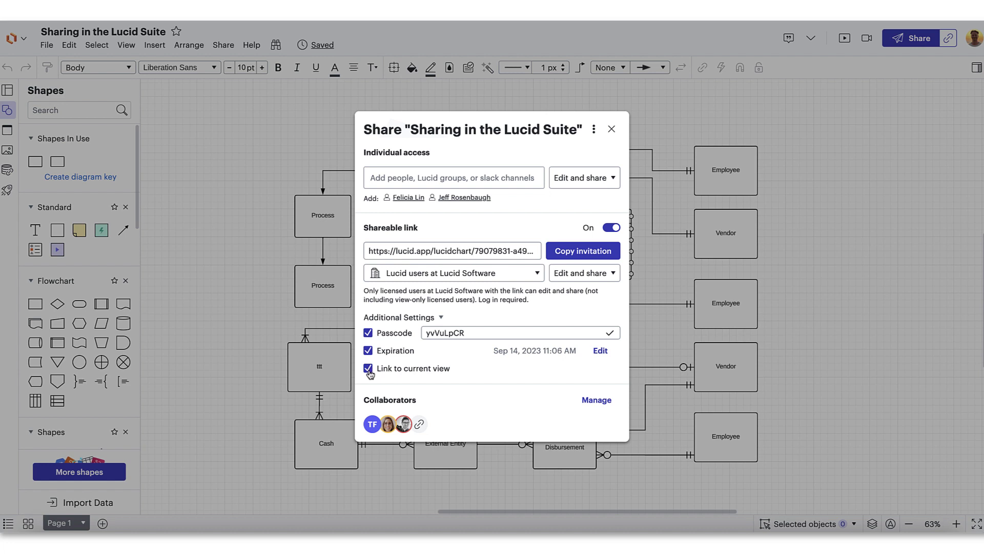
{"action": "left_click", "coordinate": [368, 369]}
{"action": "left_click", "coordinate": [369, 369]}
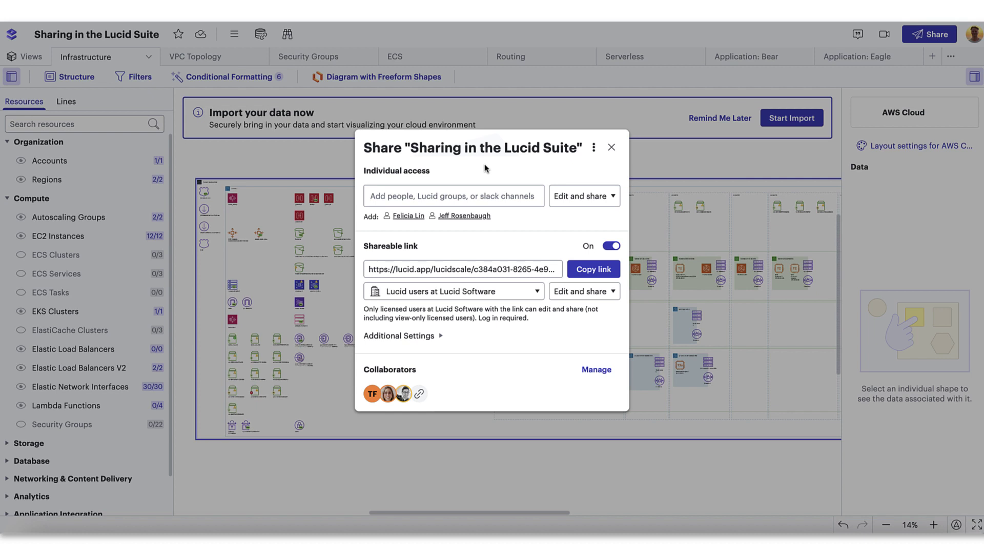
Step: Remove one Lucidscale collaborator and the share link, and give another collaborator Comment access
{"action": "left_click", "coordinate": [597, 369]}
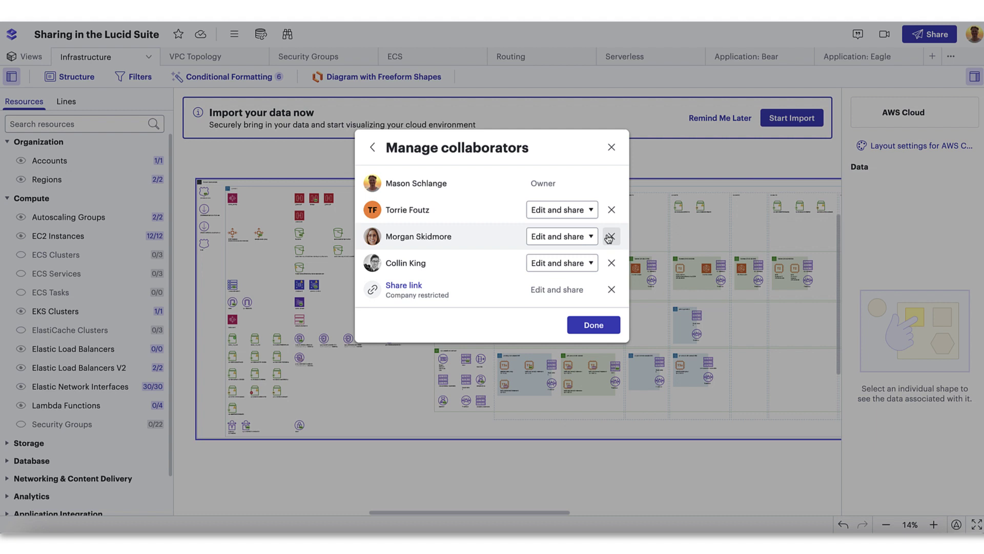
{"action": "left_click", "coordinate": [611, 209]}
{"action": "left_click", "coordinate": [611, 262]}
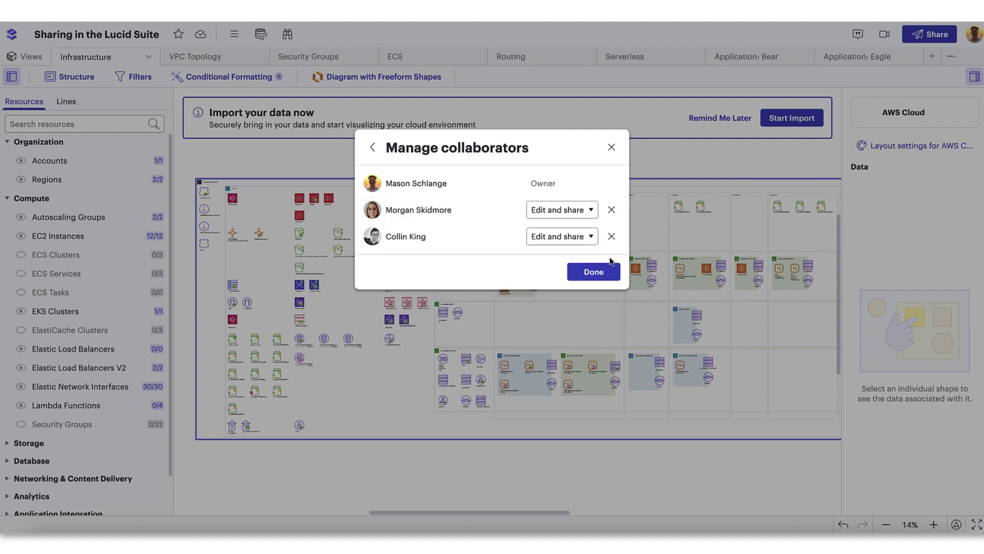
{"action": "left_click", "coordinate": [569, 211]}
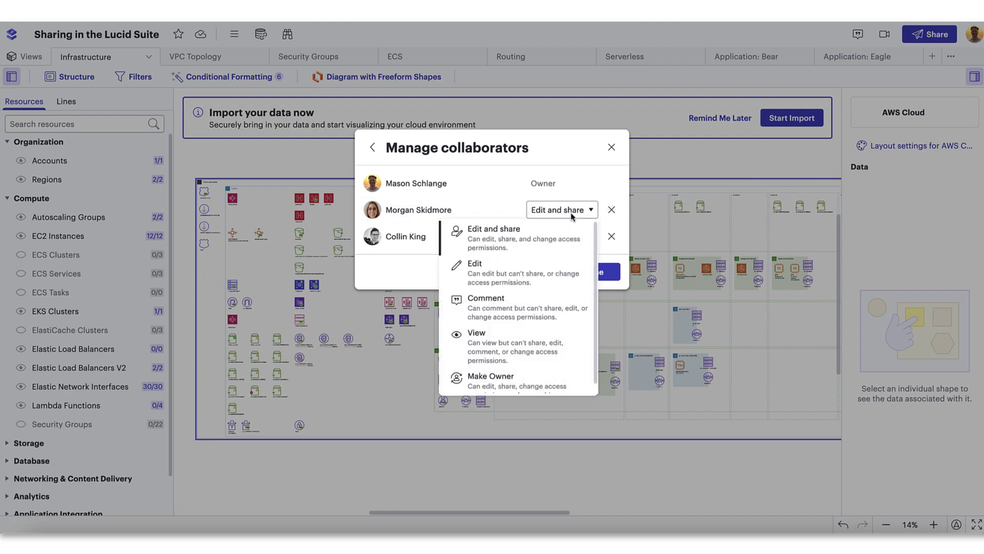
{"action": "left_click", "coordinate": [561, 302]}
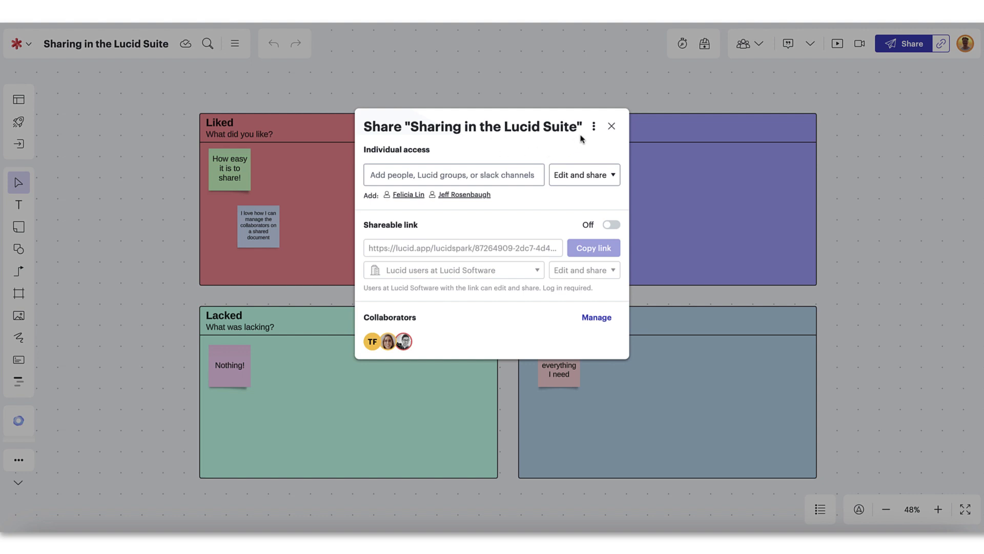
Step: Enable Join ID on the board, turn it off, then re-enable it for a fresh join code
{"action": "left_click", "coordinate": [594, 126]}
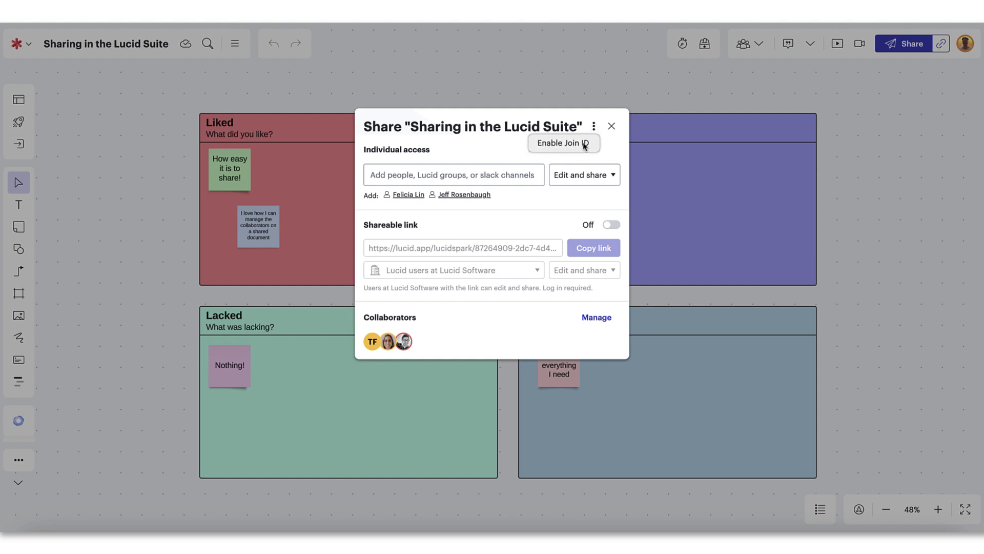
{"action": "left_click", "coordinate": [584, 145]}
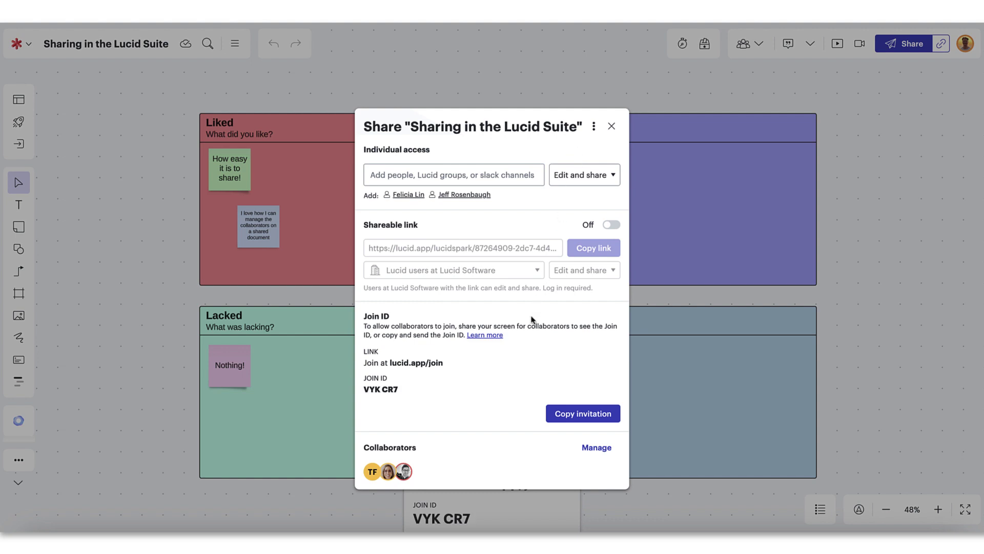
{"action": "mouse_move", "coordinate": [442, 367]}
{"action": "mouse_move", "coordinate": [405, 390]}
{"action": "left_click", "coordinate": [596, 128]}
{"action": "left_click", "coordinate": [583, 146]}
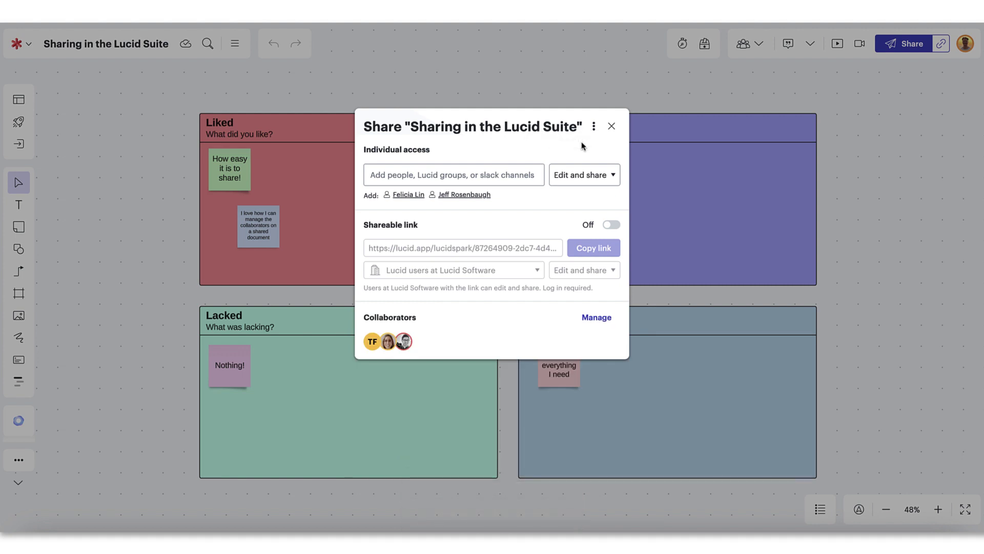
{"action": "left_click", "coordinate": [594, 126]}
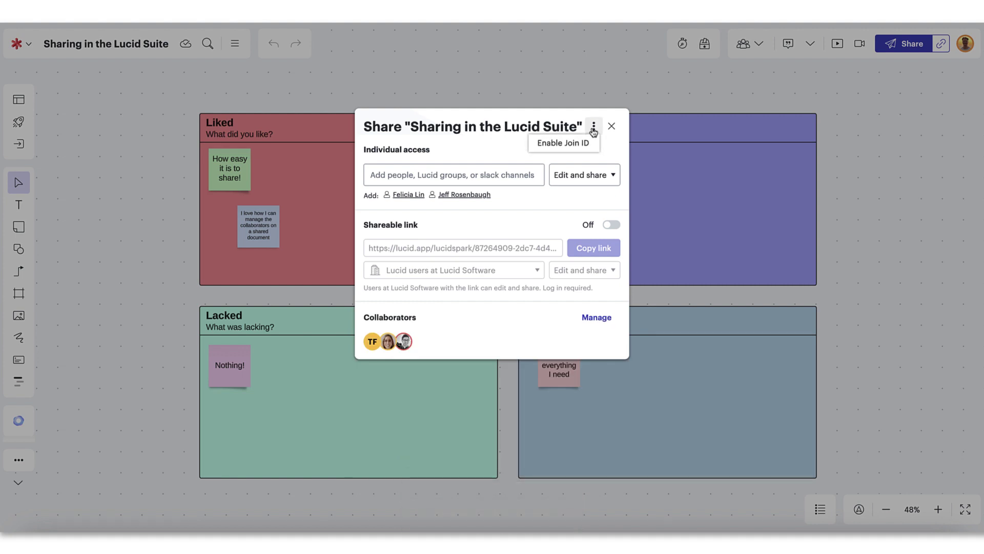
{"action": "left_click", "coordinate": [584, 145]}
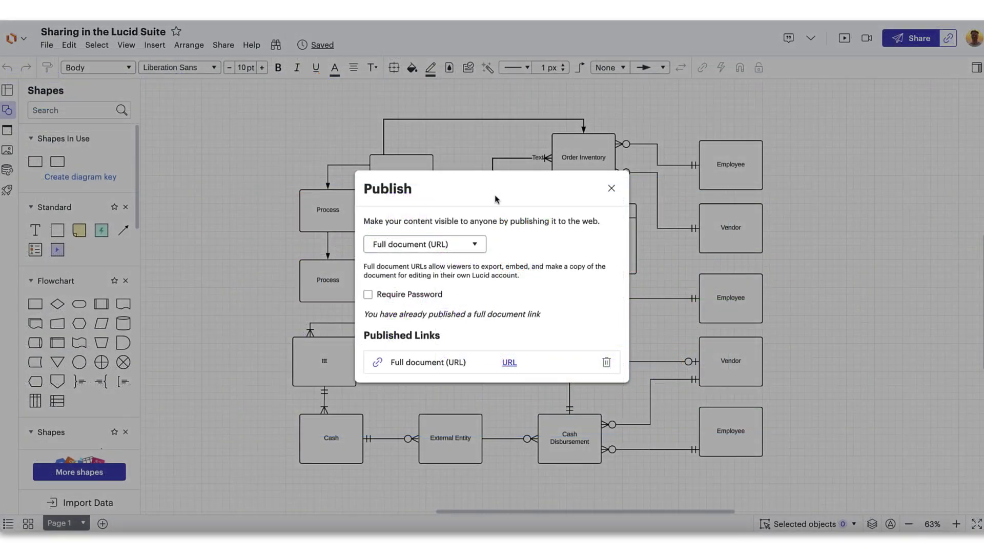
Step: Open the existing published full-document URL link to preview the view-only diagram
{"action": "left_click", "coordinate": [510, 367]}
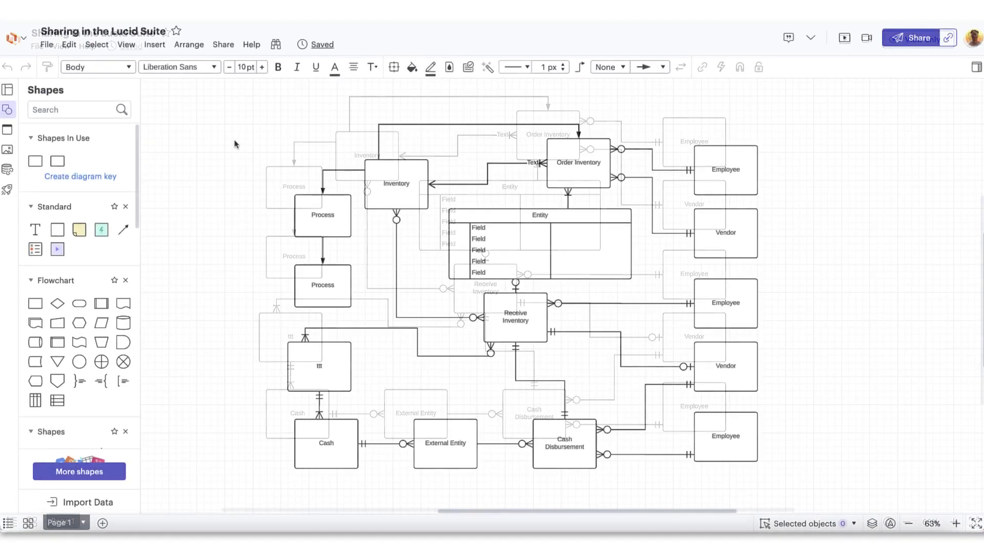
Step: In File > Publish, settle on Full document (URL) after briefly trying a single page
{"action": "left_click", "coordinate": [47, 45]}
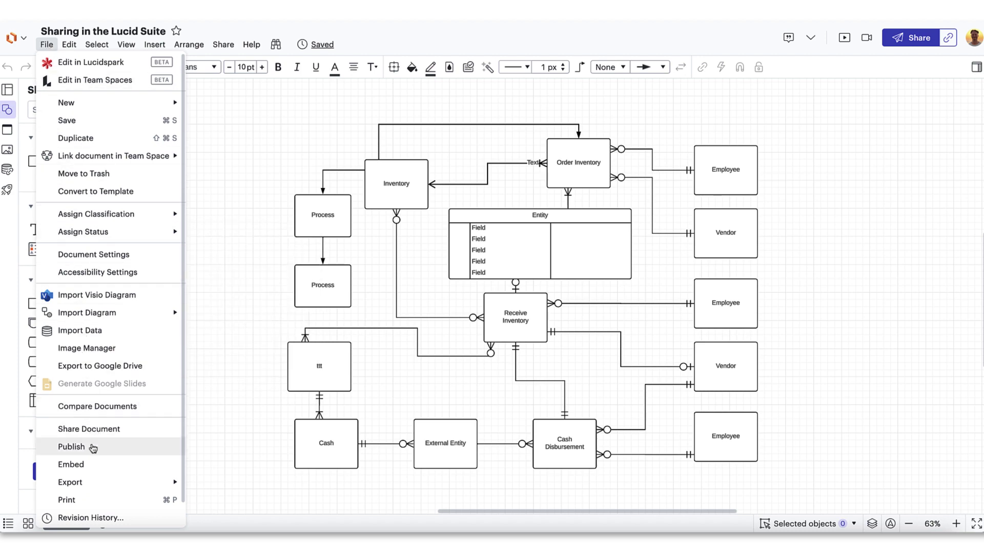
{"action": "left_click", "coordinate": [72, 447]}
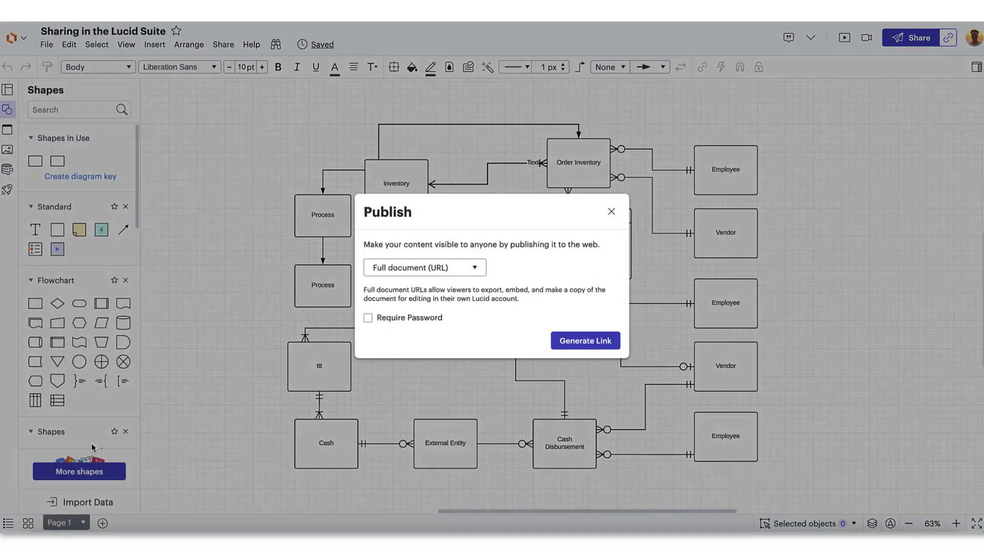
{"action": "left_click", "coordinate": [442, 273]}
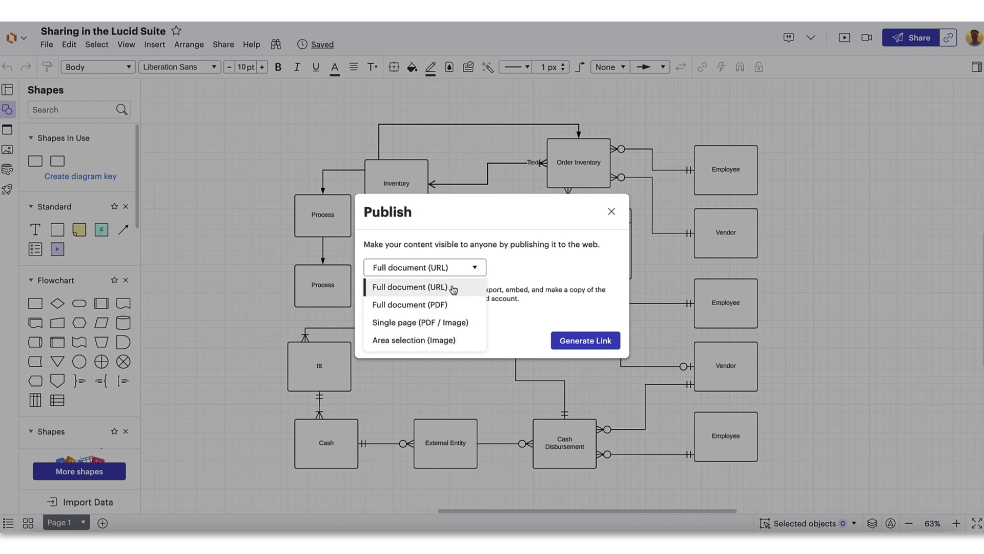
{"action": "left_click", "coordinate": [453, 288]}
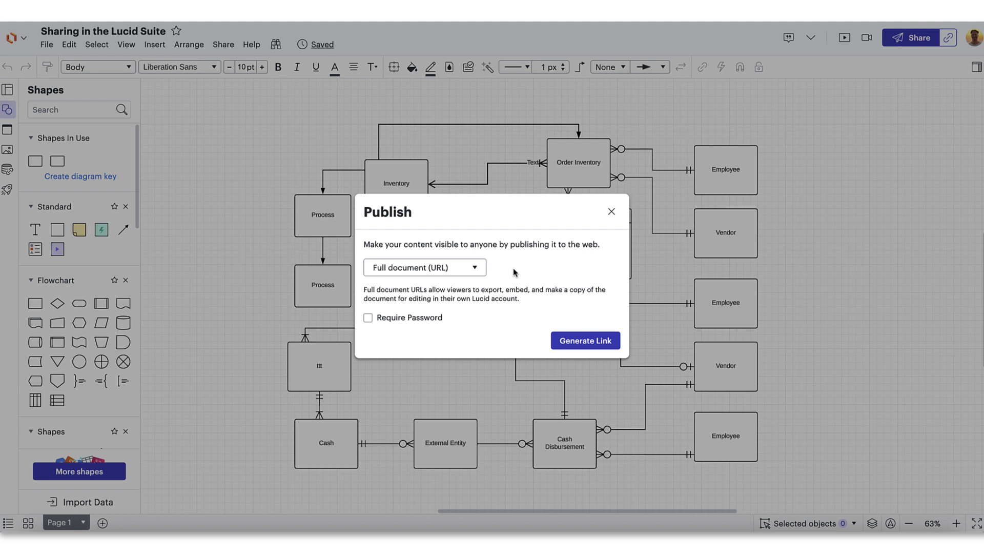
{"action": "left_click", "coordinate": [476, 271]}
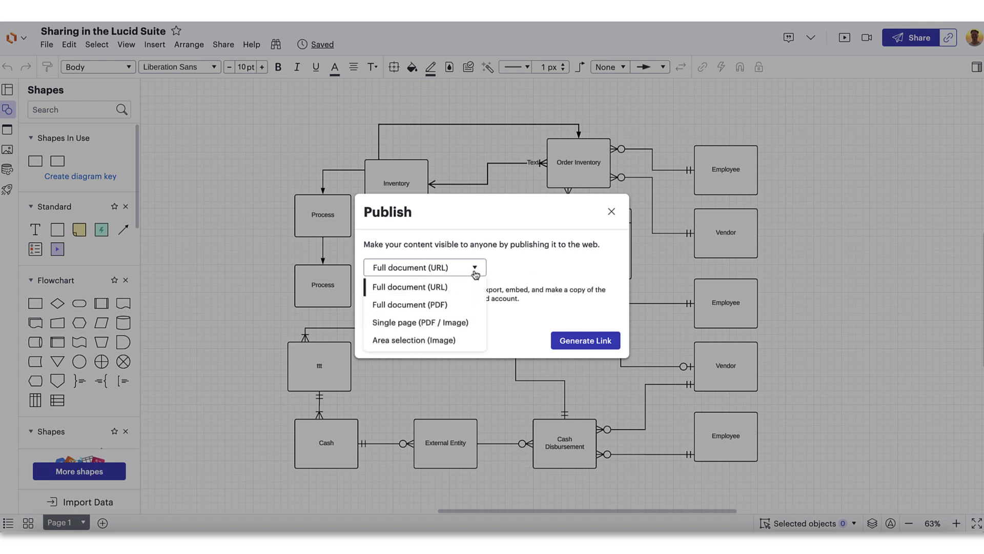
{"action": "left_click", "coordinate": [478, 323]}
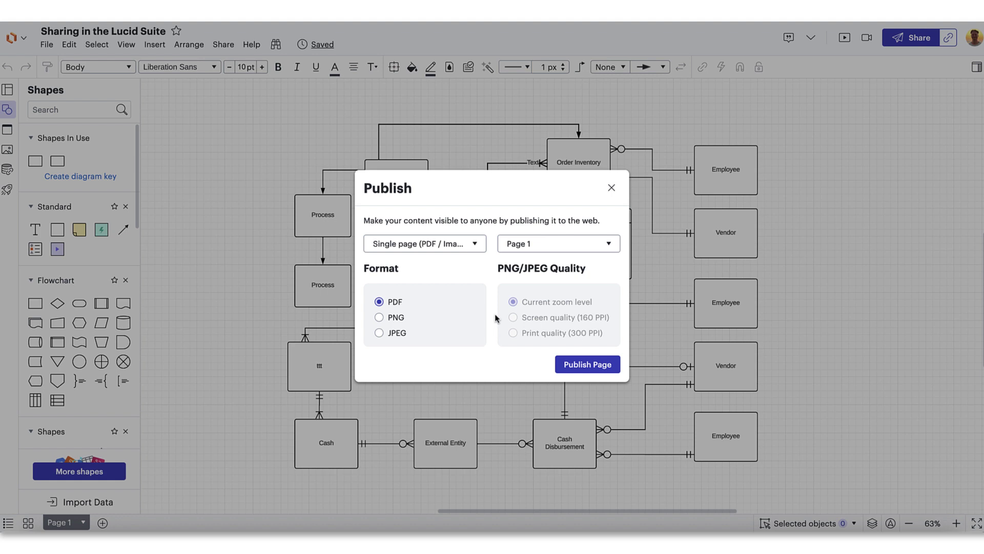
{"action": "left_click", "coordinate": [475, 245]}
{"action": "left_click", "coordinate": [472, 263]}
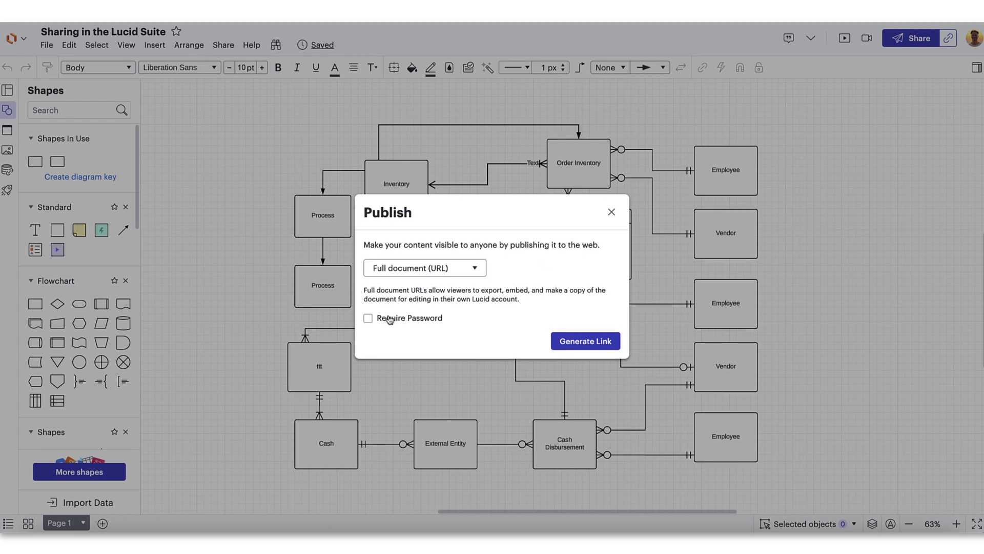
Step: Require a password, generate the published link, and copy its address
{"action": "left_click", "coordinate": [369, 318]}
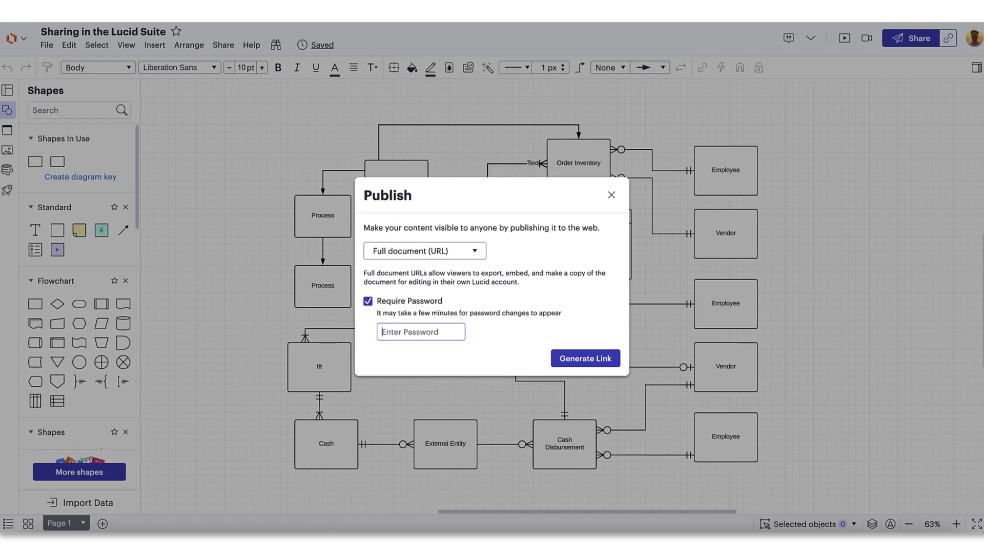
{"action": "type", "text": "1234"}
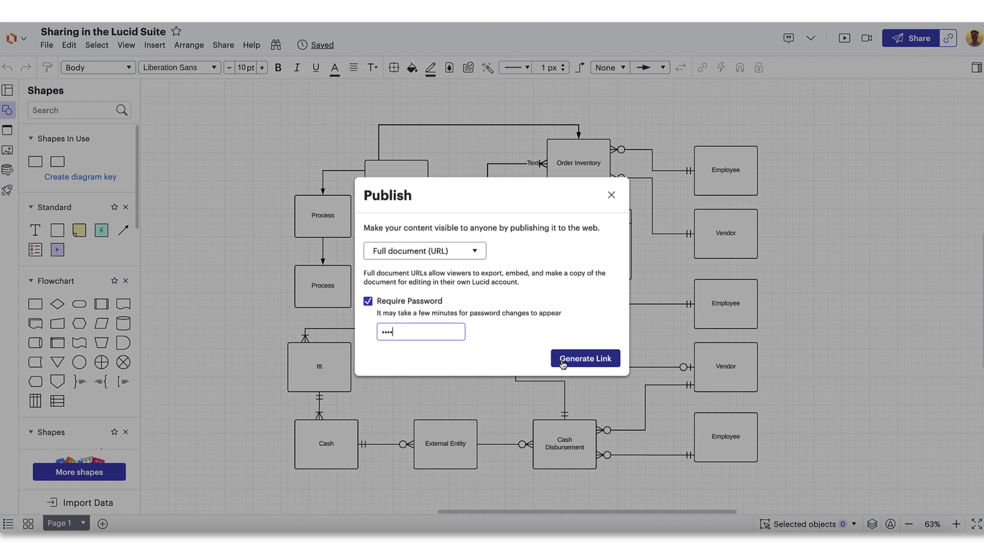
{"action": "left_click", "coordinate": [562, 359]}
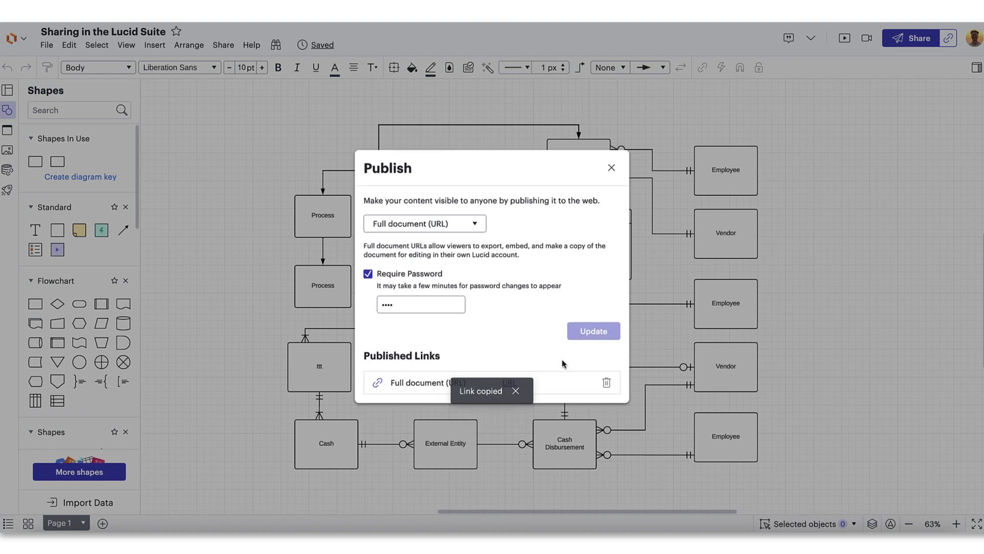
{"action": "left_click", "coordinate": [377, 388]}
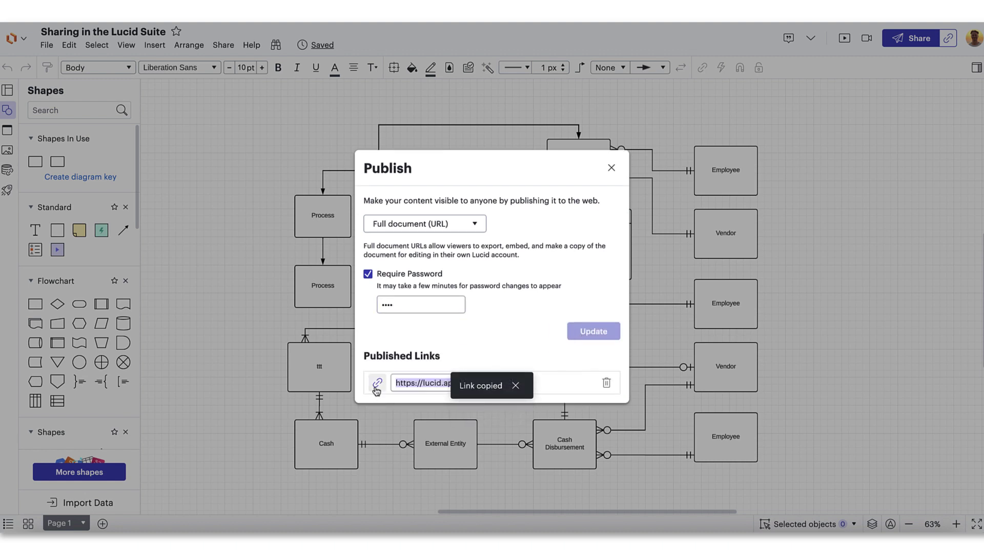
{"action": "left_click", "coordinate": [516, 385]}
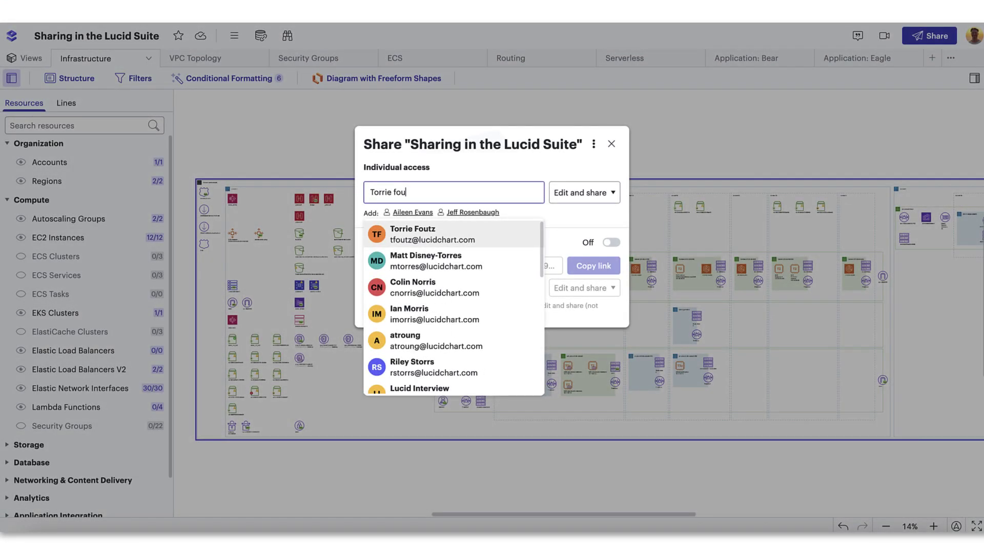
Step: Add three colleagues by name with Edit and share access, then send the email invitations
{"action": "key", "text": "Return"}
{"action": "type", "text": "Collin Ki"}
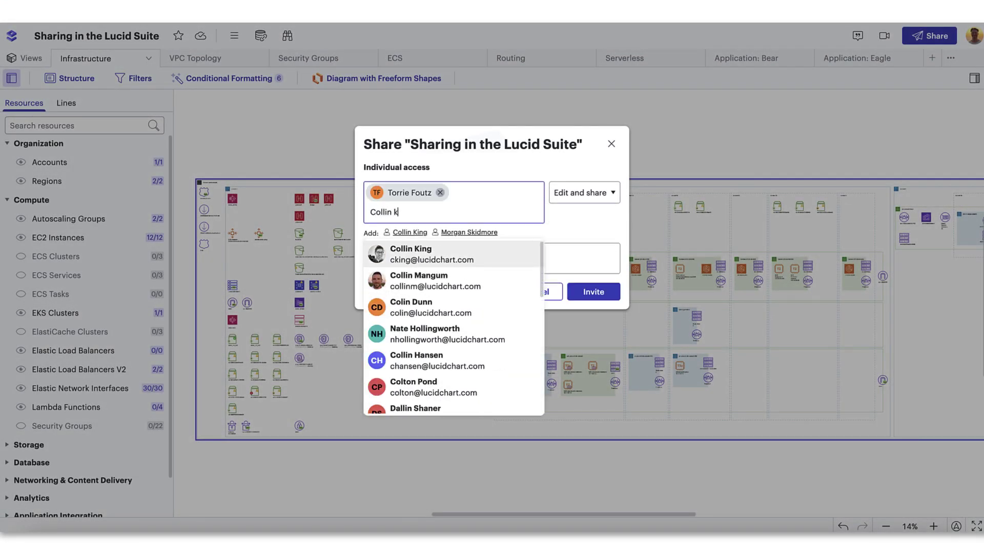
{"action": "key", "text": "Return"}
{"action": "type", "text": "Morgan s"}
{"action": "key", "text": "Return"}
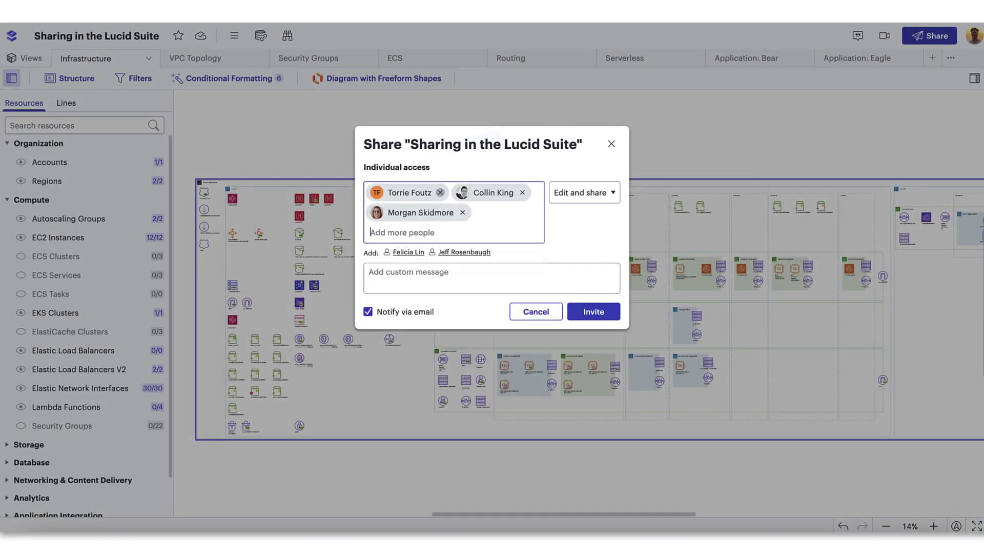
{"action": "left_click", "coordinate": [593, 311]}
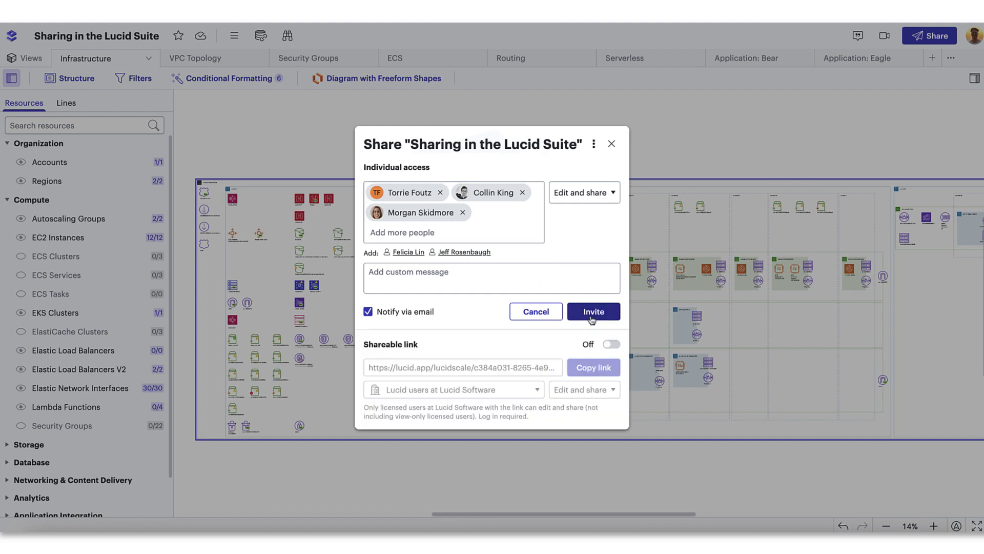